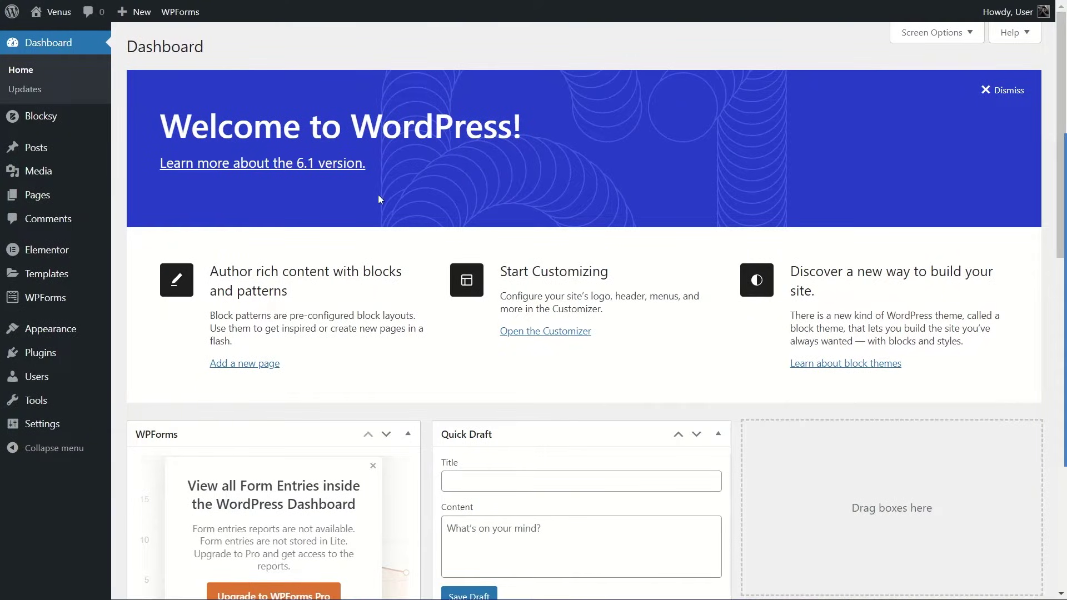
Open the live Creative Minds site and scroll through the home page
scroll(378, 195, "down", 5)
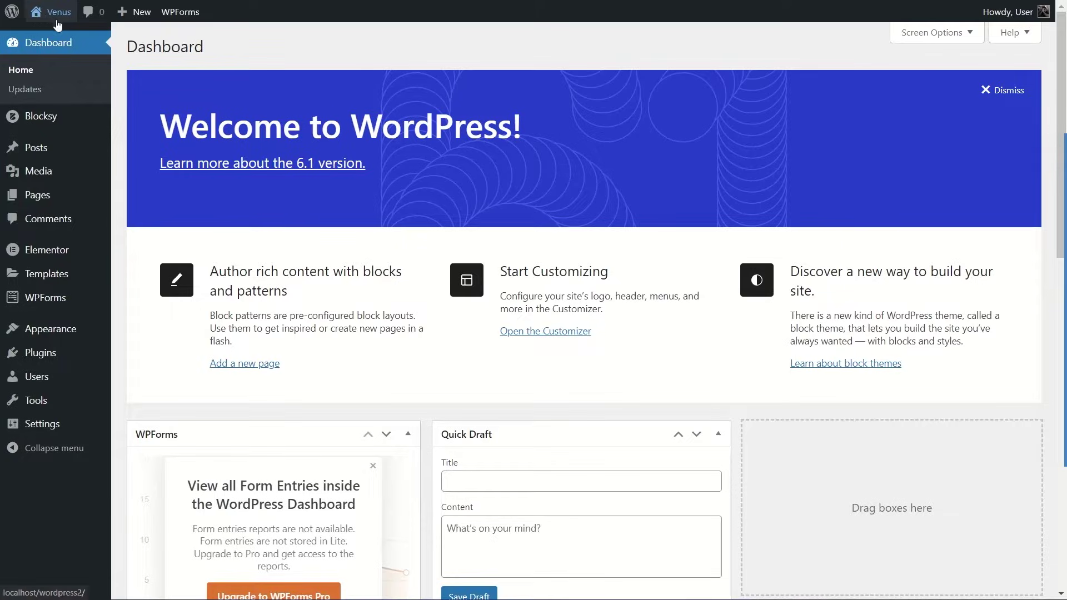
mouse_move(52, 22)
left_click(54, 44)
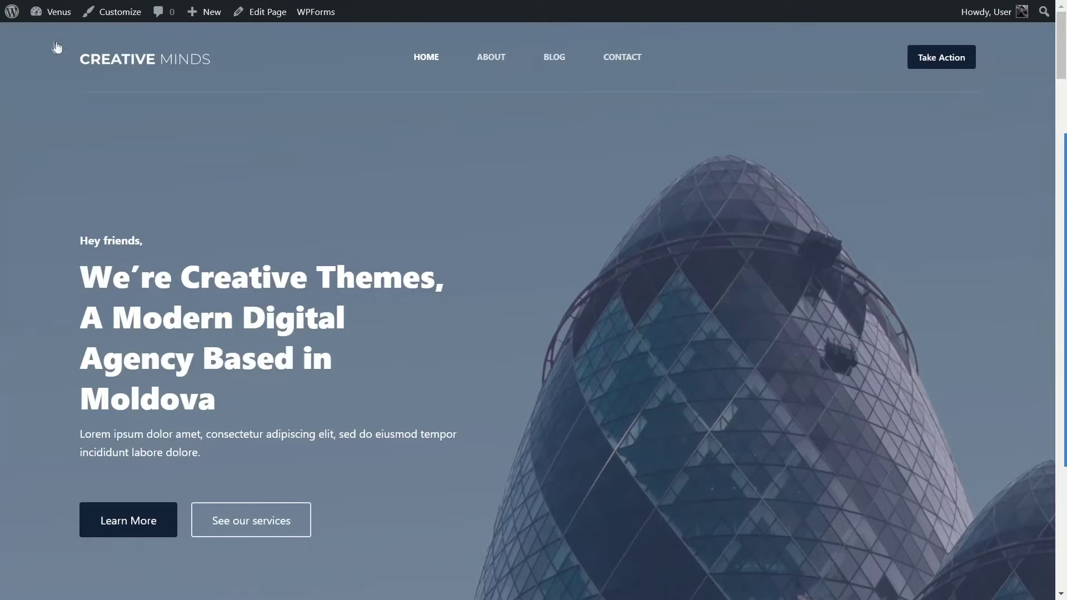
scroll(438, 280, "down", 10)
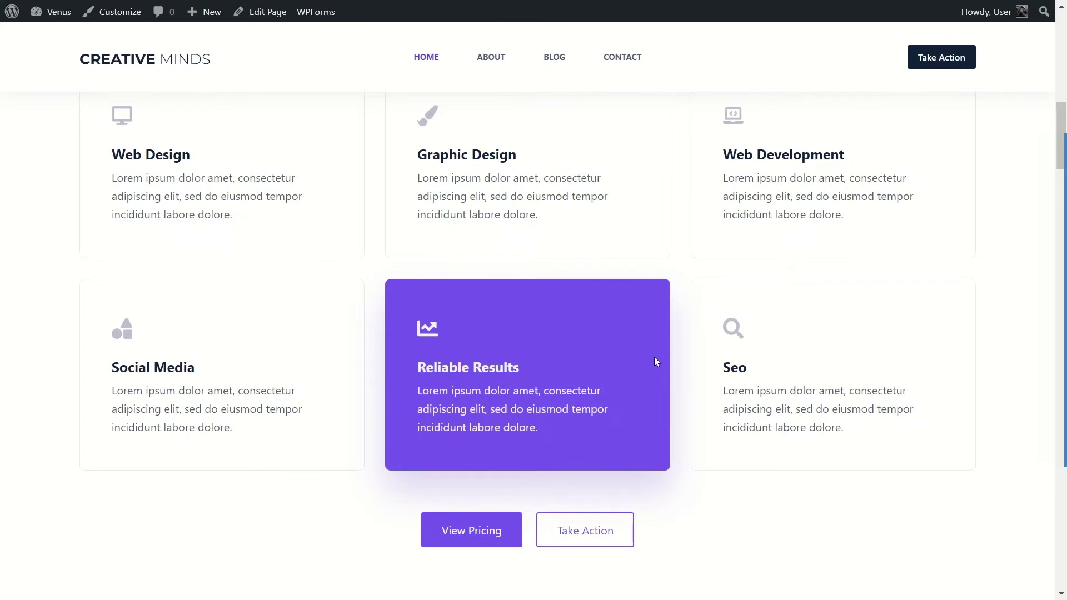
scroll(655, 362, "down", 8)
scroll(655, 362, "down", 10)
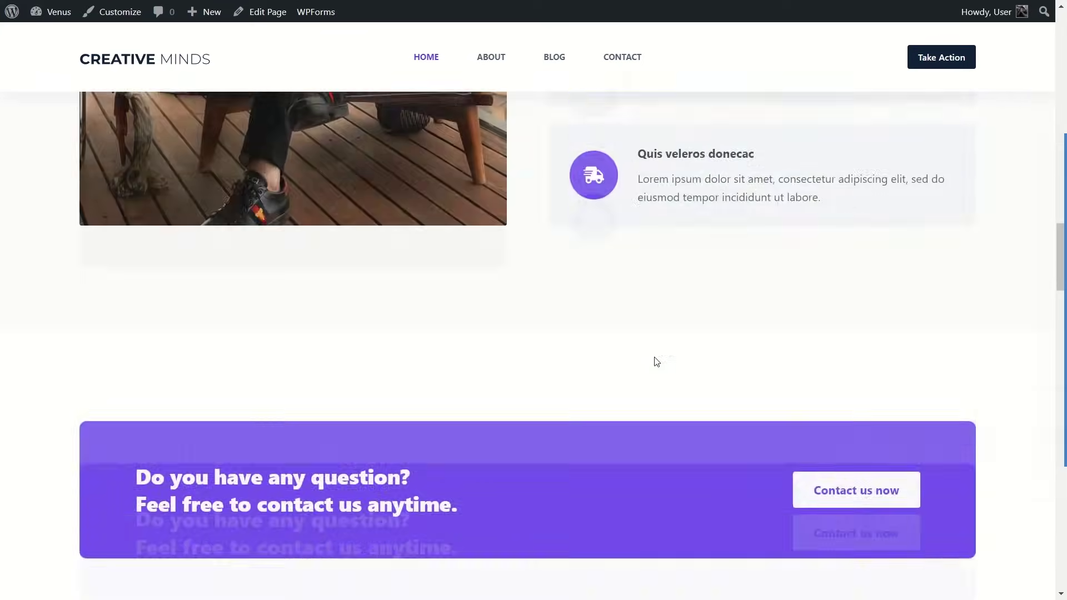
scroll(656, 365, "down", 10)
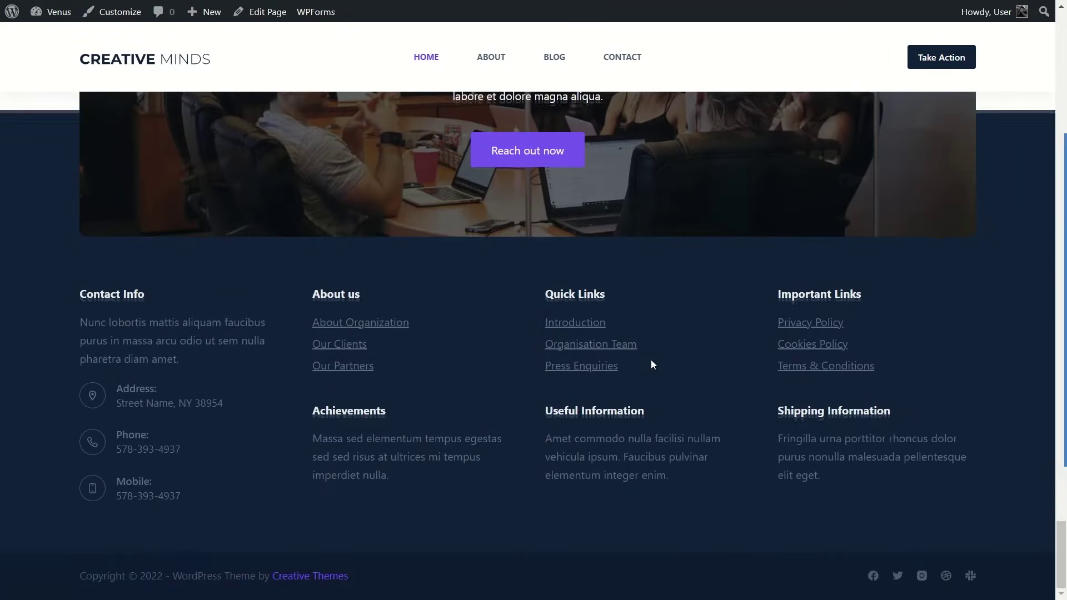
scroll(654, 372, "up", 10)
scroll(650, 364, "up", 5)
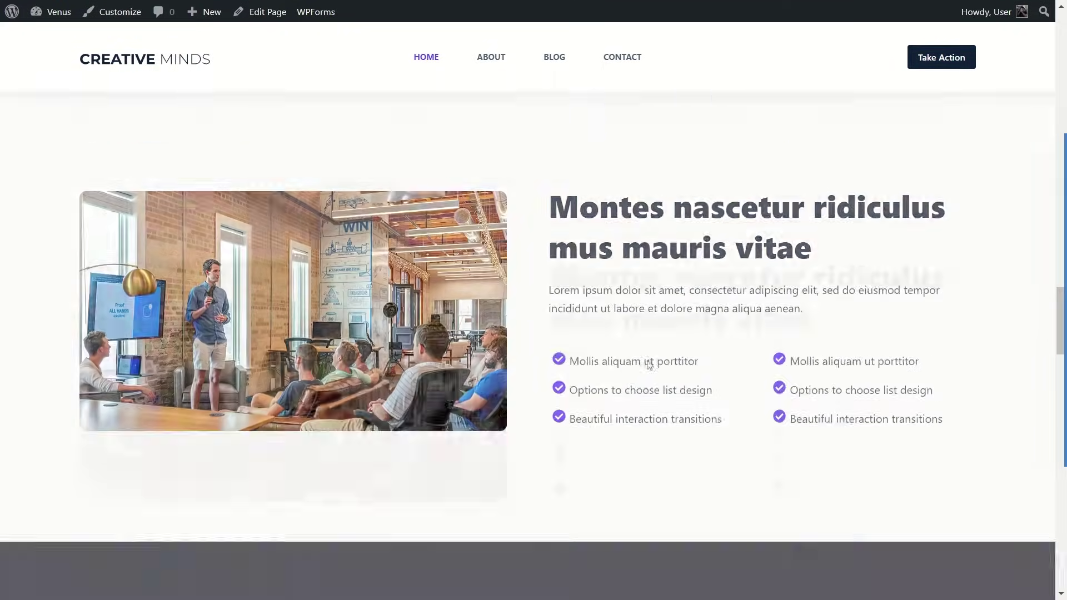
Go to the About page and scroll through its content
left_click(489, 60)
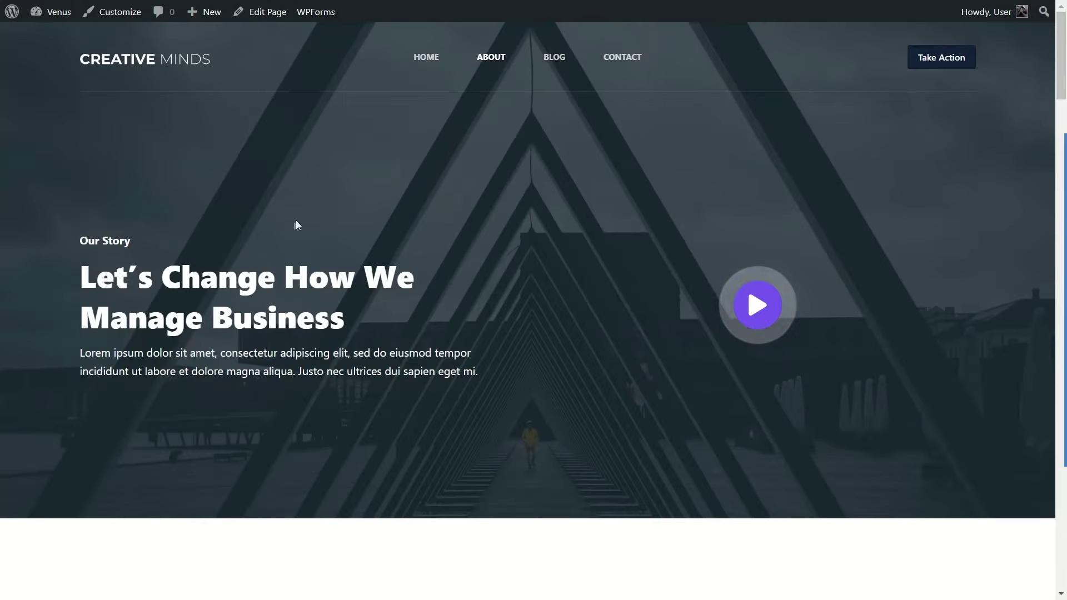
scroll(282, 228, "down", 3)
scroll(281, 232, "up", 3)
scroll(632, 298, "down", 5)
scroll(520, 288, "down", 10)
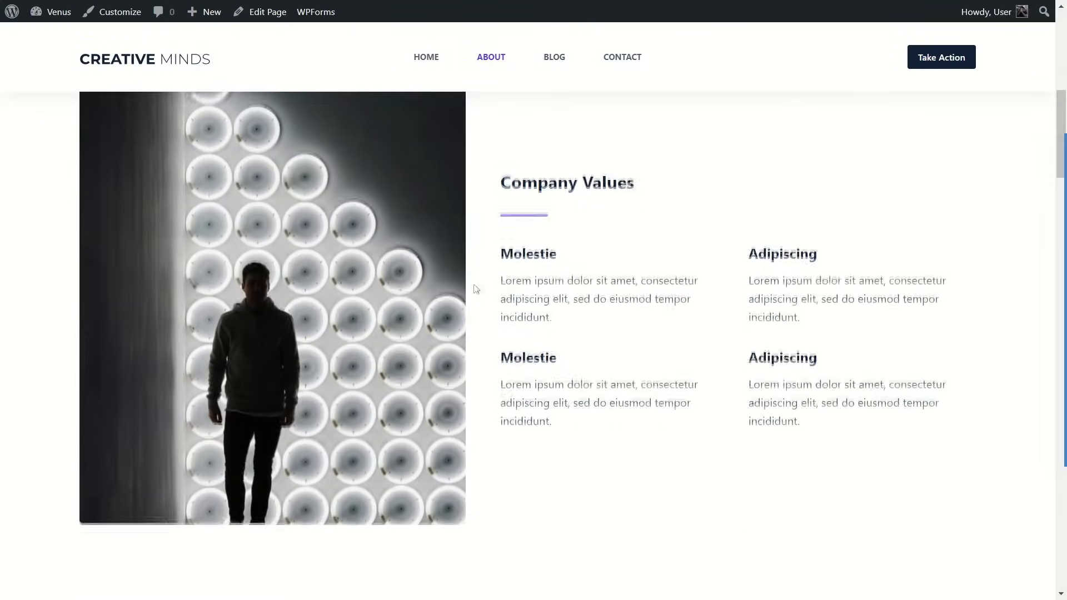
scroll(463, 315, "down", 5)
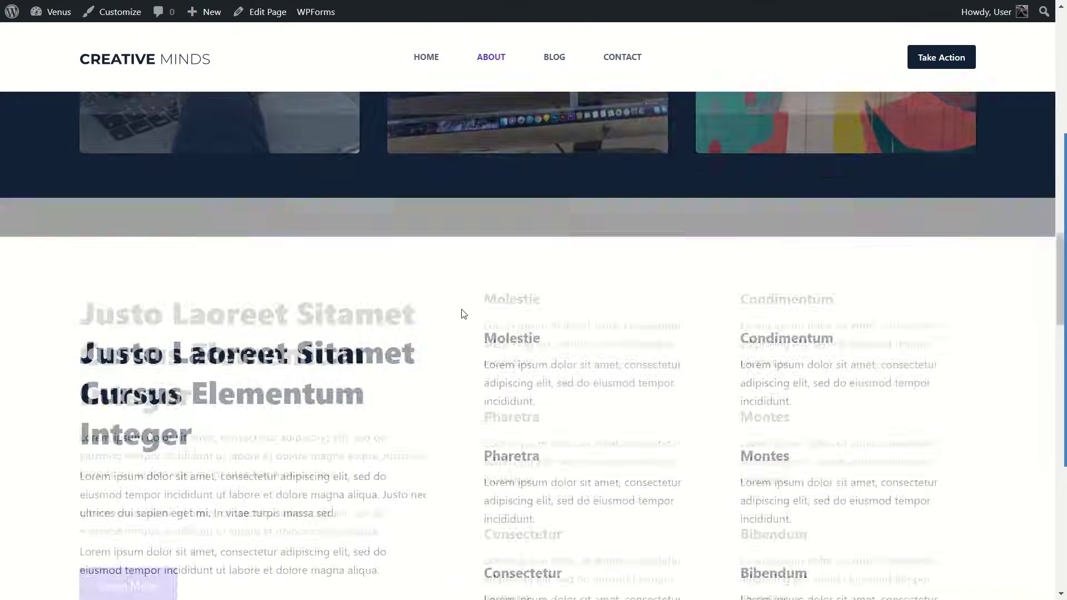
Browse the Contact page, then the Blog page
left_click(629, 62)
scroll(474, 224, "down", 5)
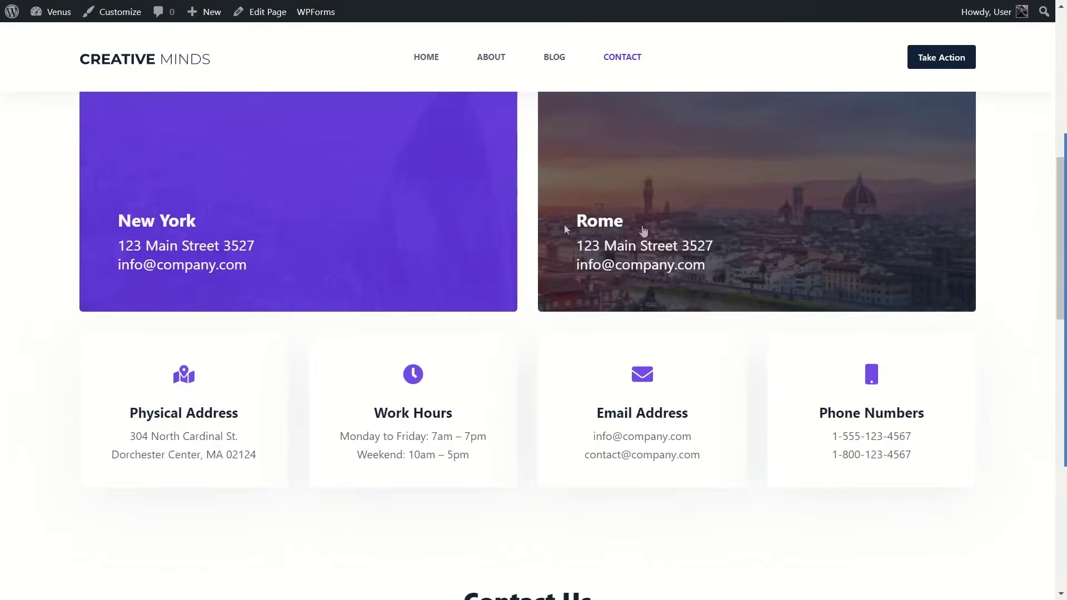
scroll(567, 224, "down", 6)
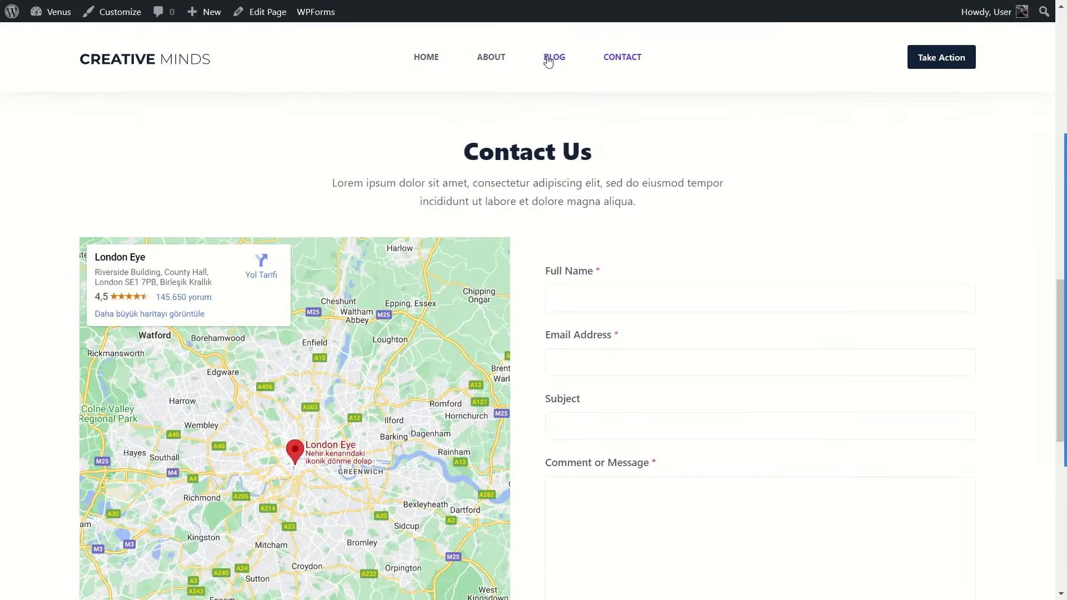
left_click(549, 58)
scroll(525, 136, "down", 8)
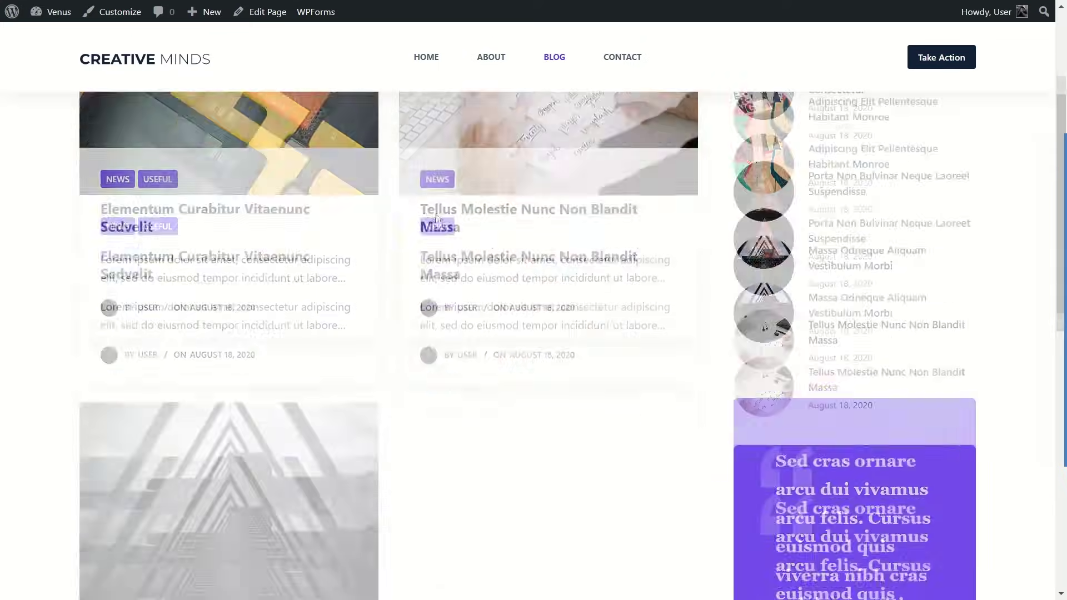
scroll(436, 238, "up", 8)
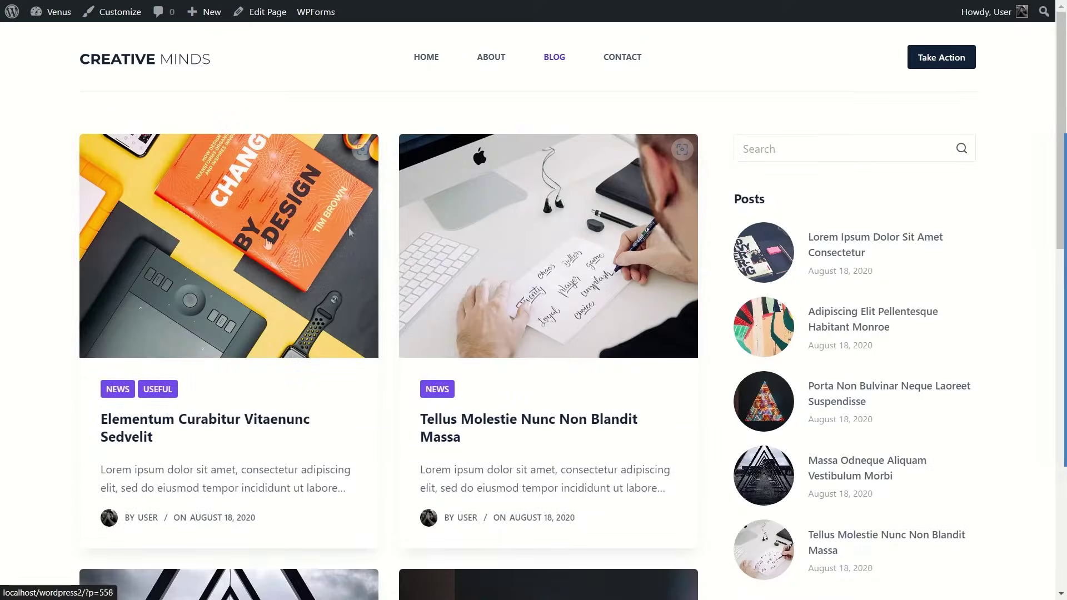
Read the Elementum Curabitur Vitaenunc Sedvelit post, then return to the admin Dashboard
left_click(264, 256)
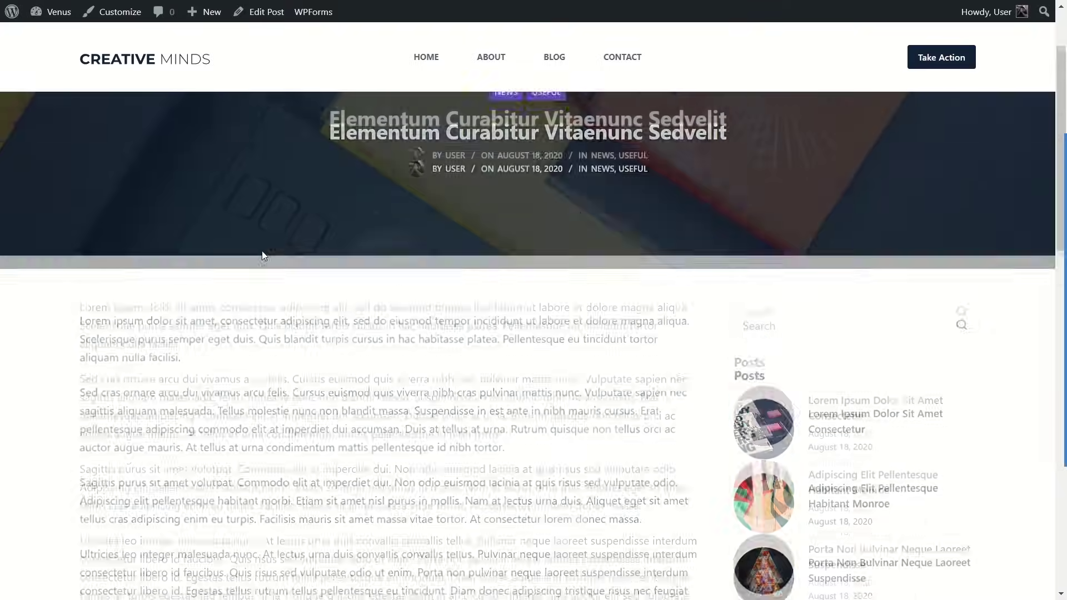
scroll(261, 251, "down", 10)
scroll(262, 258, "up", 10)
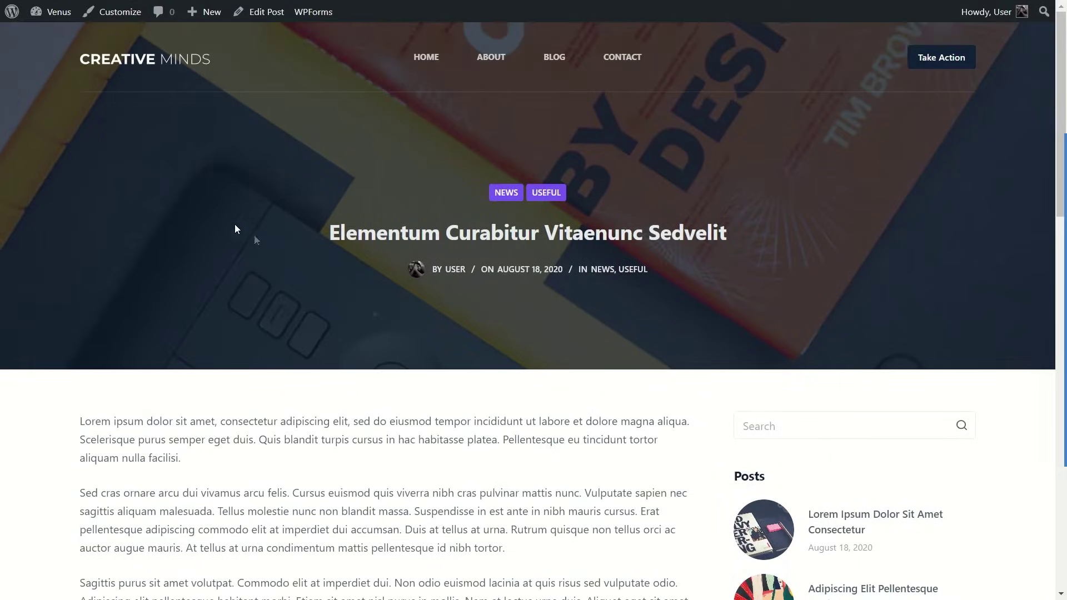
mouse_move(48, 11)
left_click(48, 35)
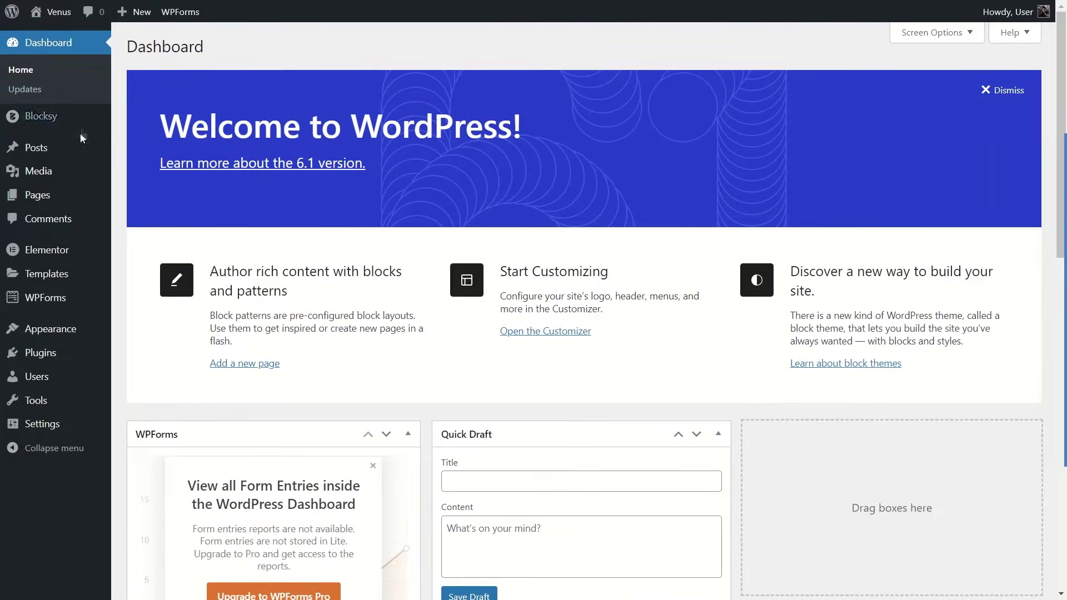
Check the Posts and Pages lists, then view Appearance > Themes with Blocksy Child active
left_click(70, 160)
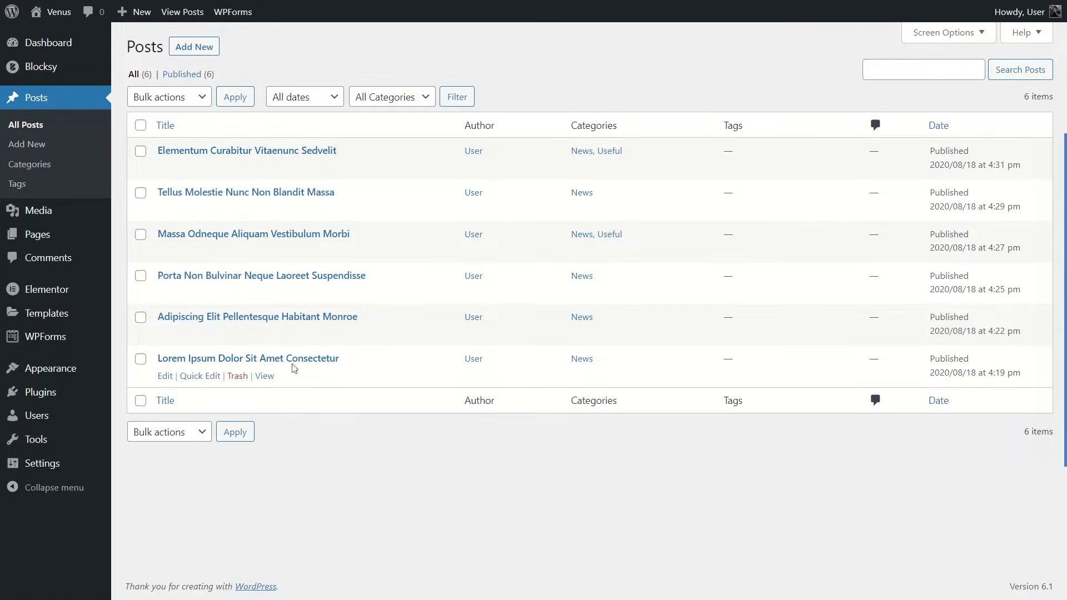
left_click(76, 245)
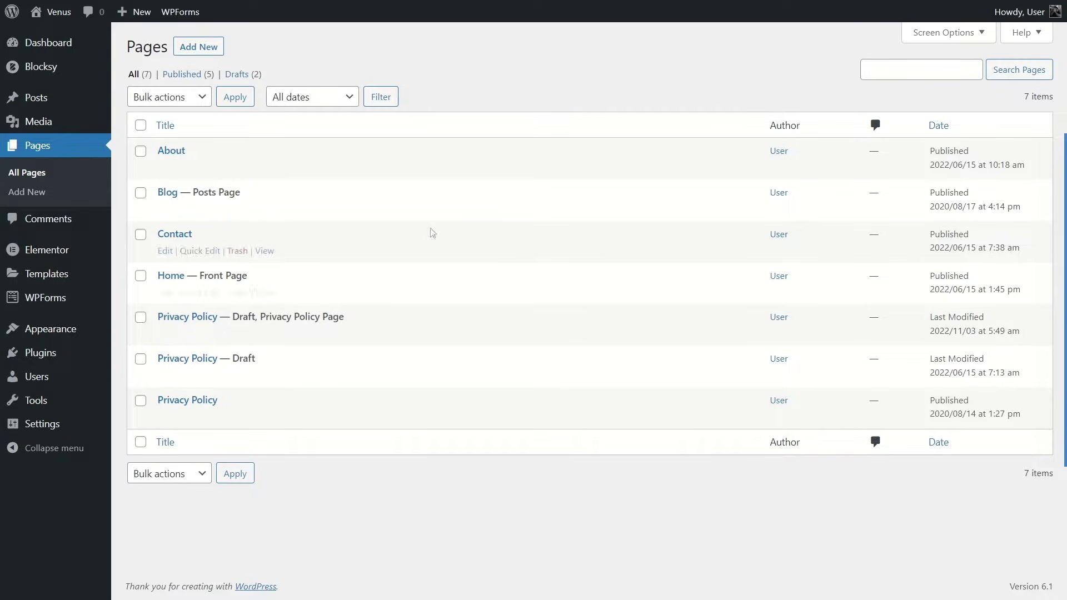
mouse_move(67, 334)
left_click(167, 334)
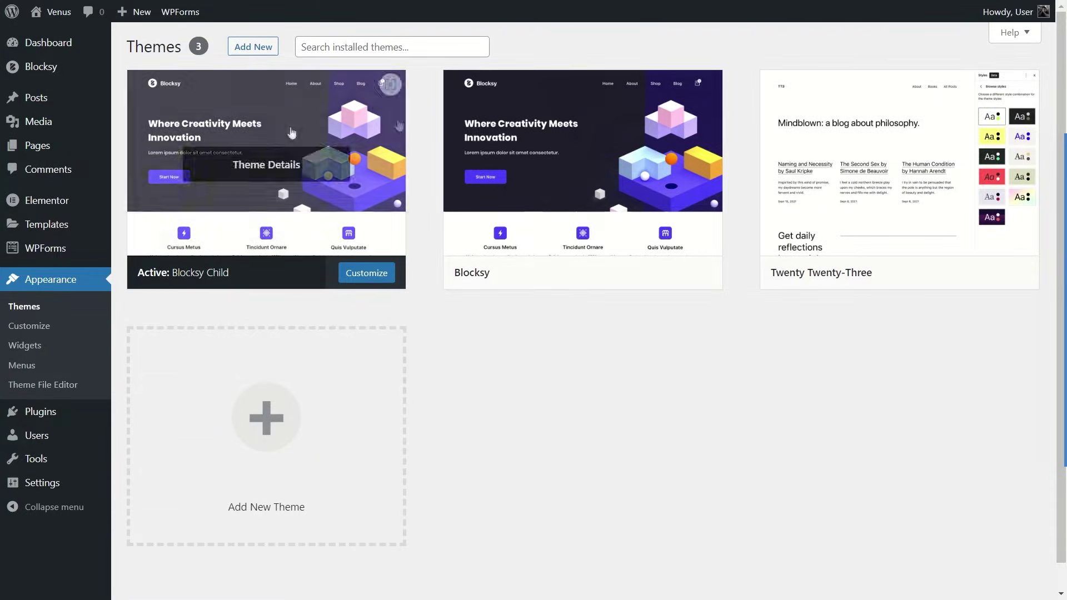
Review the four active installed plugins, then go to the Add Plugins screen
mouse_move(49, 413)
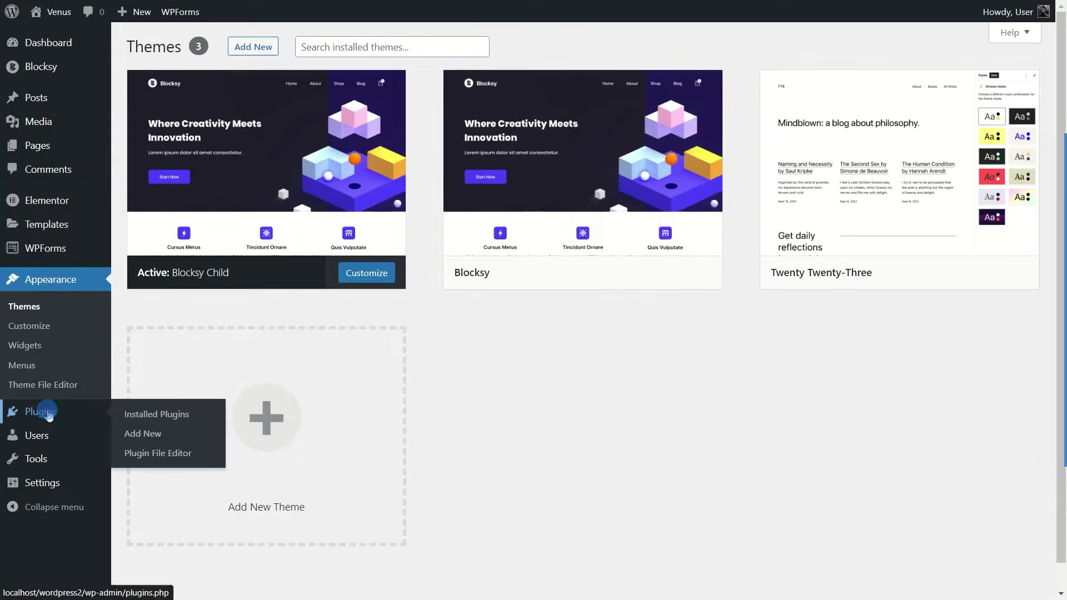
left_click(48, 414)
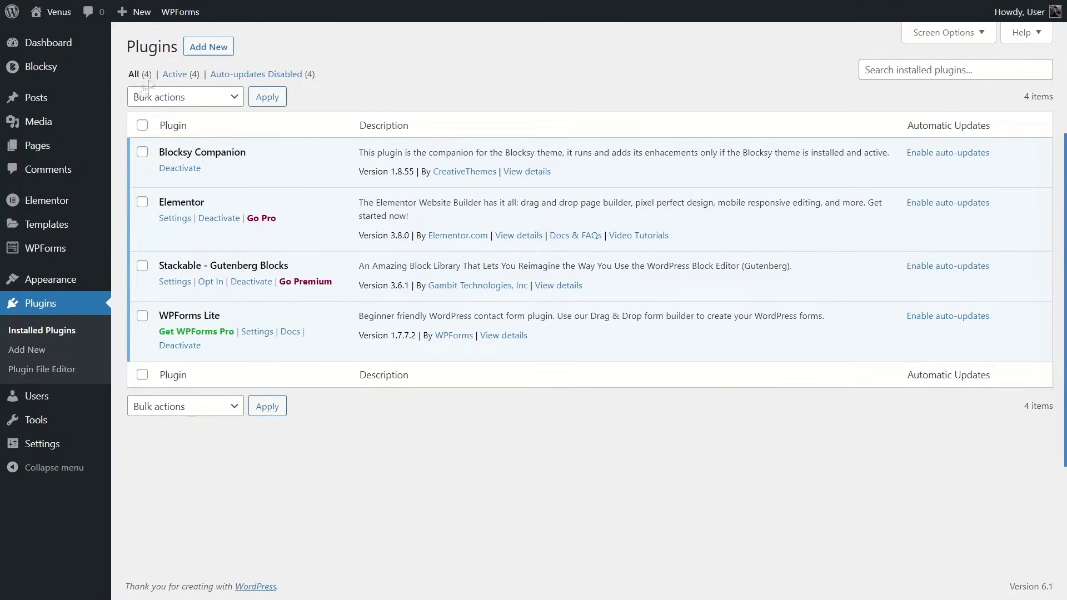
left_click(208, 48)
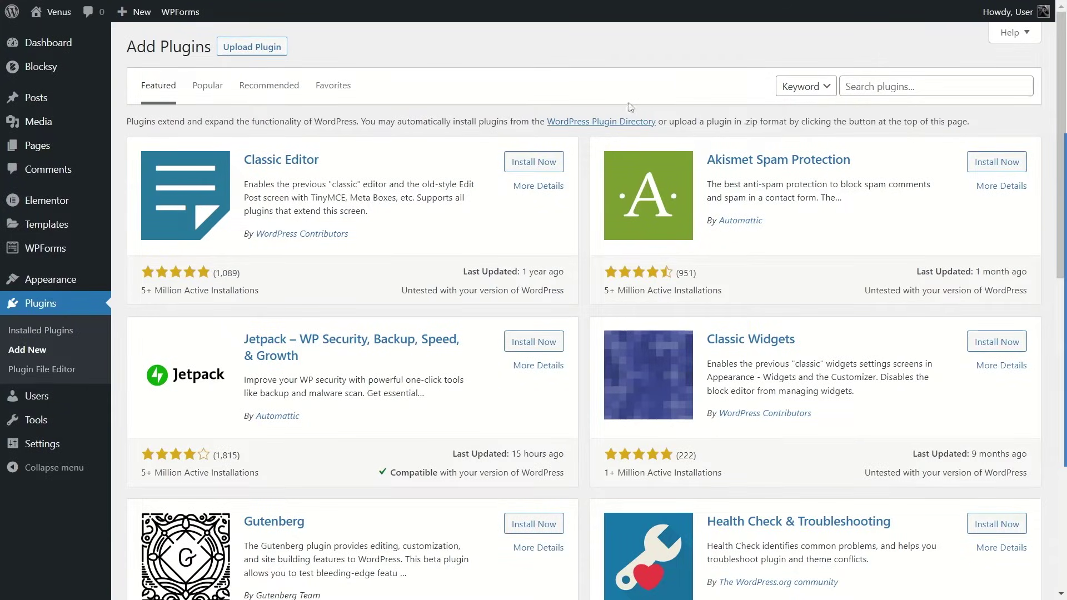
Search the plugin directory for 'wp reset', then install and activate WP Reset
left_click(924, 87)
type("wp reset")
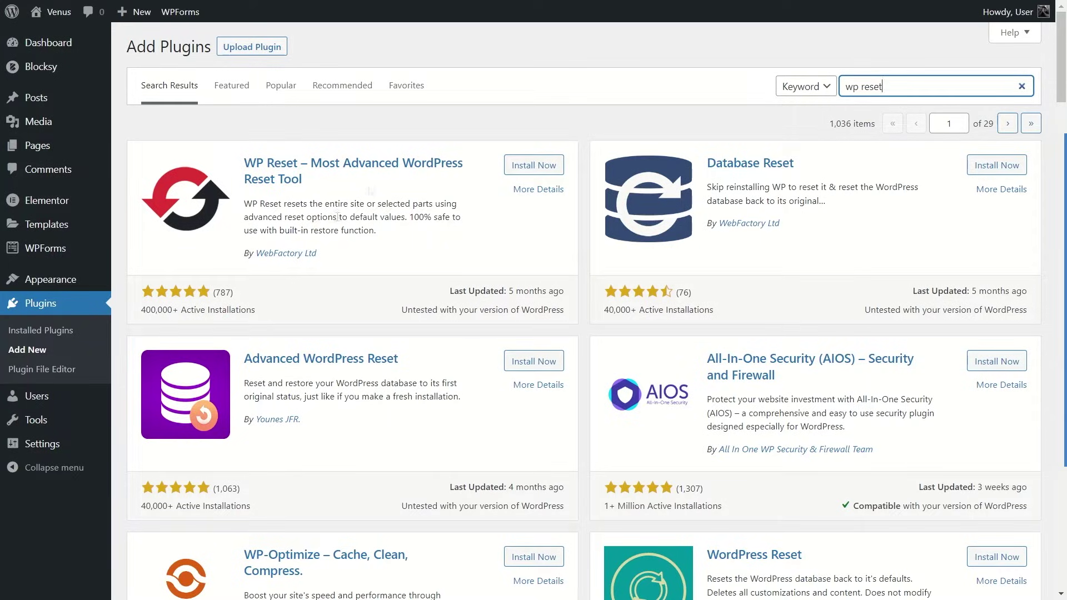
left_click(533, 166)
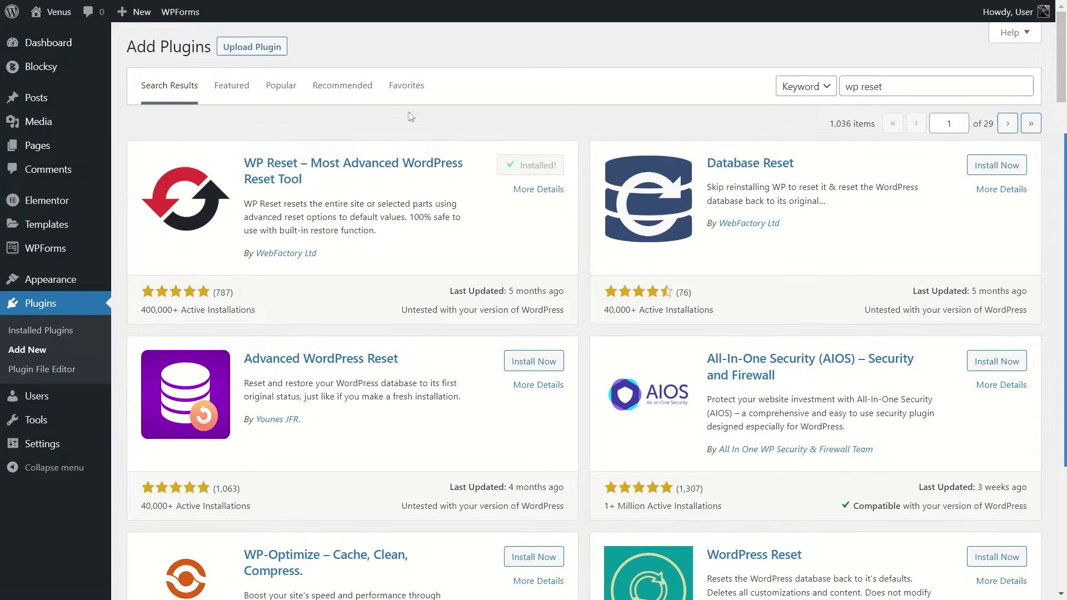
left_click(540, 163)
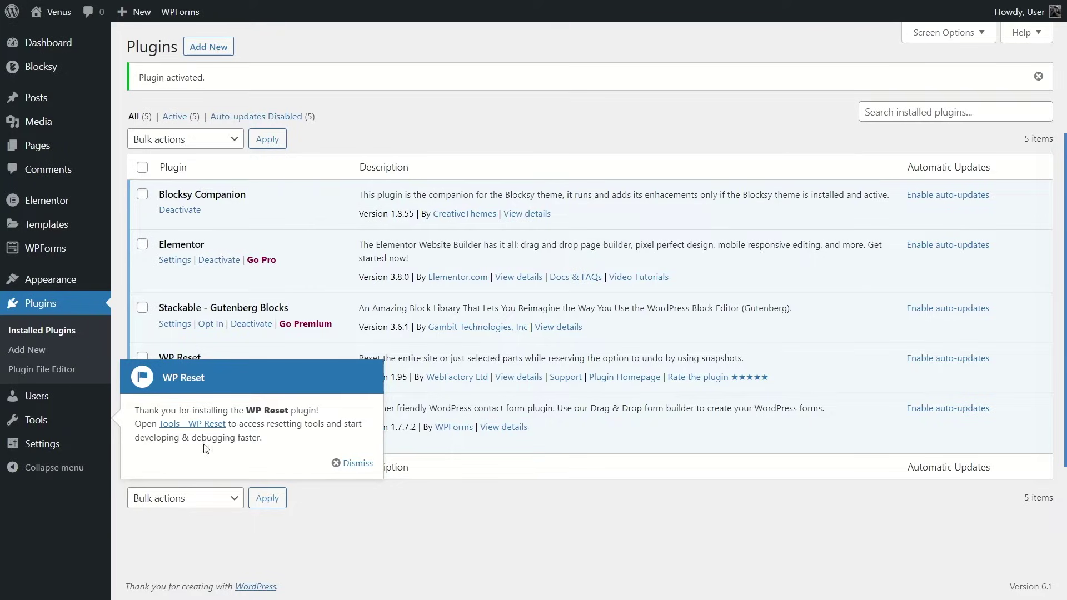
left_click(353, 463)
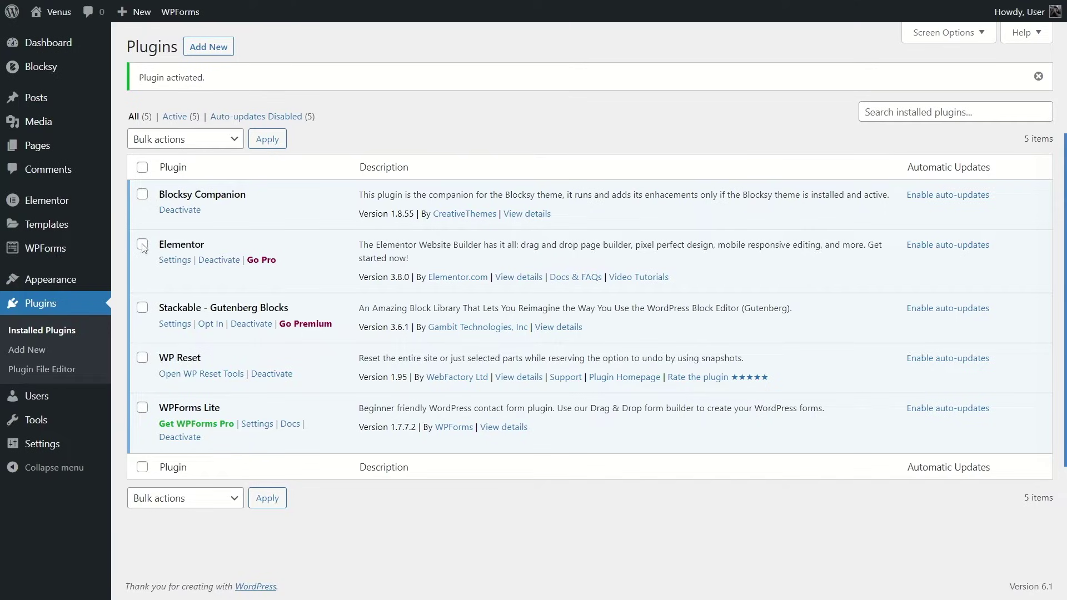
mouse_move(67, 419)
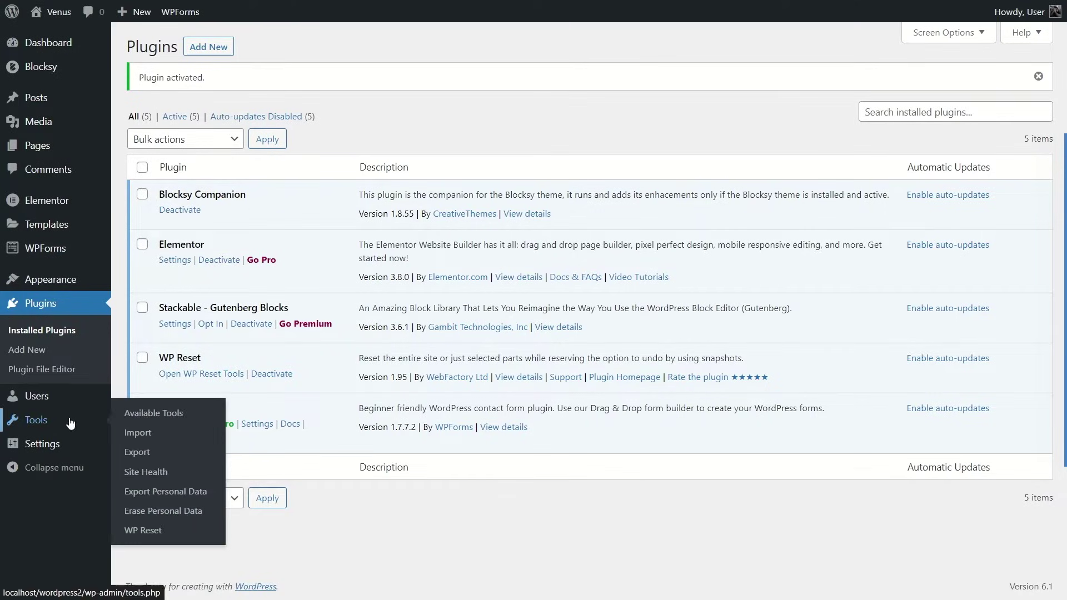
left_click(157, 536)
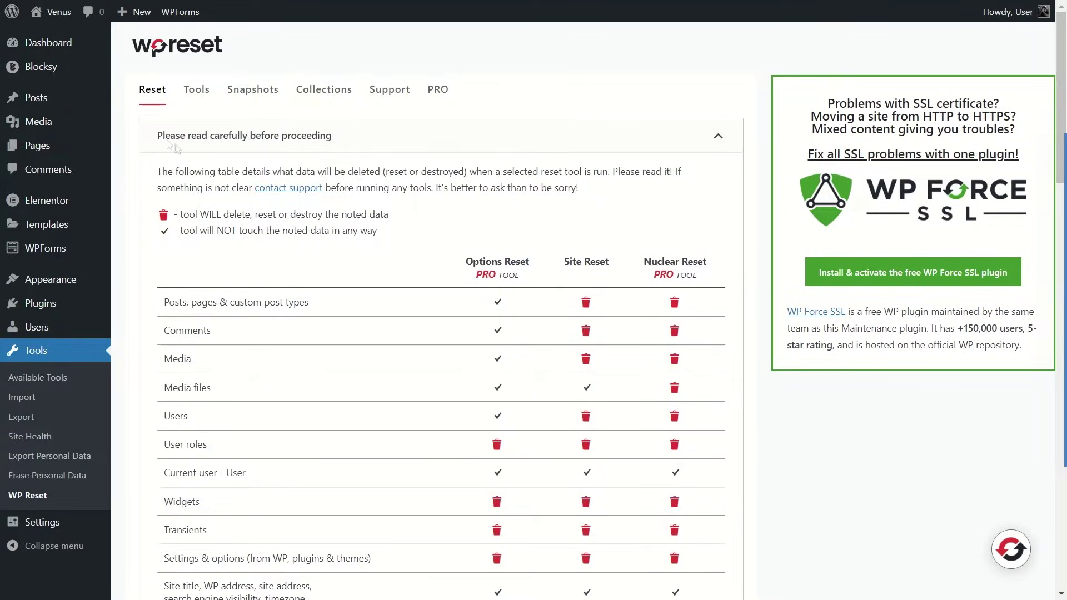
left_click_drag(156, 136, 341, 140)
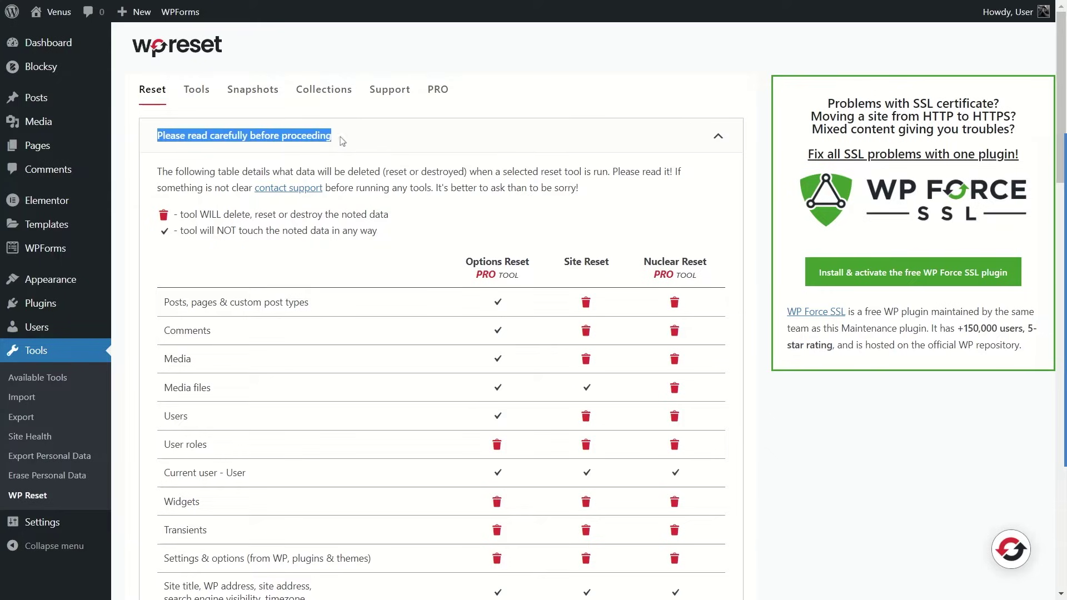
left_click(439, 247)
scroll(491, 187, "down", 2)
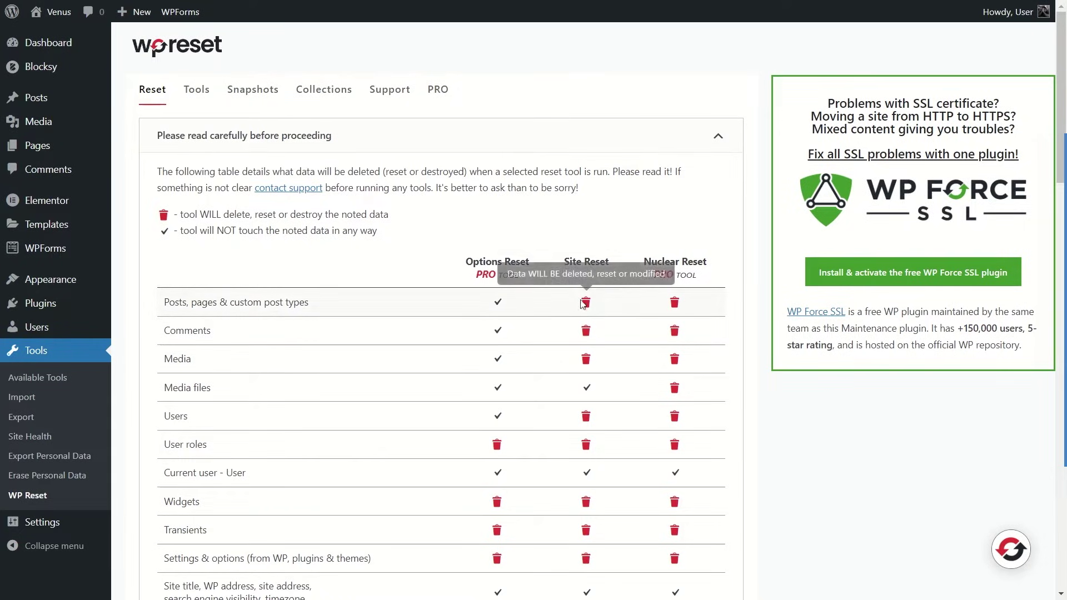
scroll(556, 354, "down", 6)
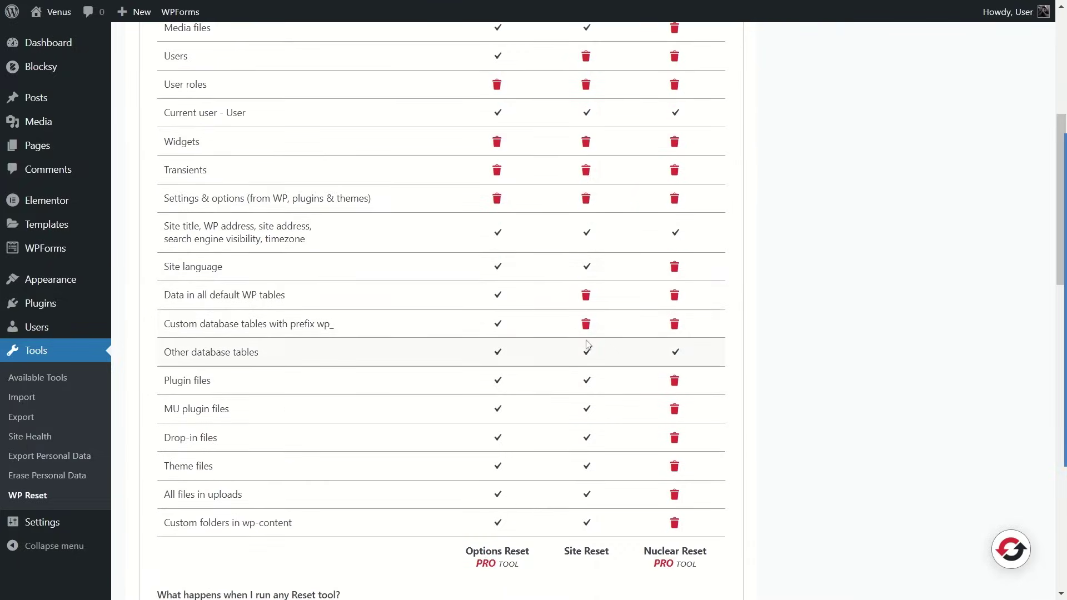
scroll(584, 345, "up", 6)
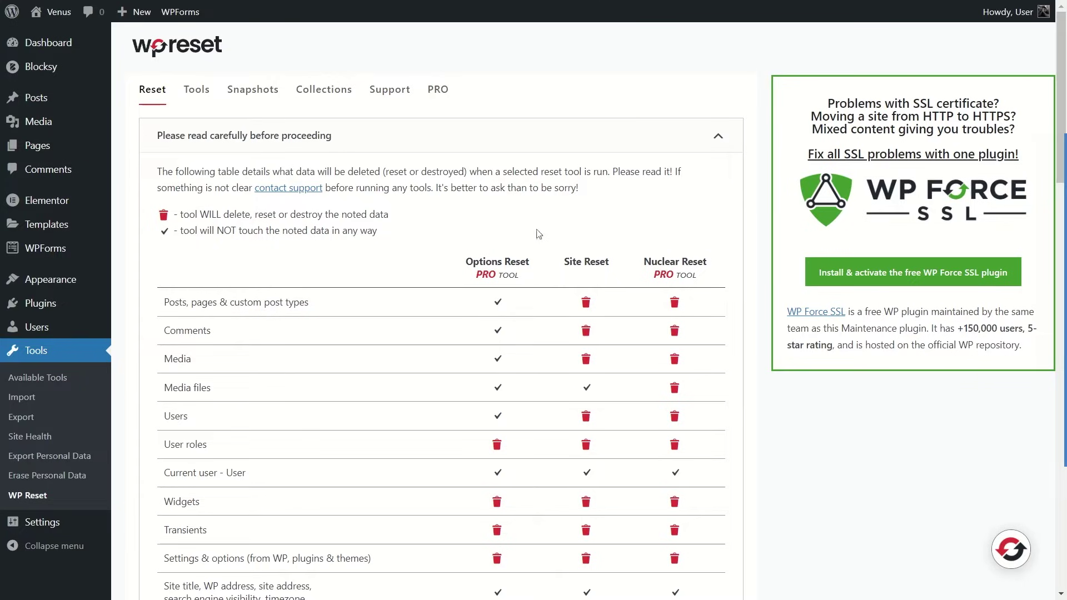
scroll(536, 238, "down", 17)
scroll(525, 239, "up", 3)
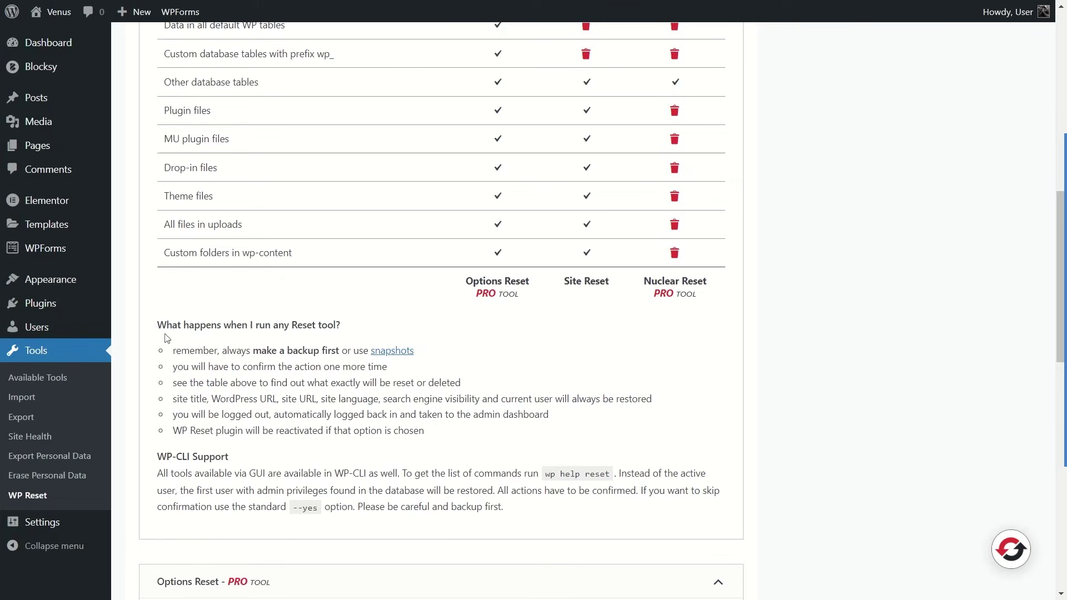
left_click_drag(158, 327, 352, 324)
left_click(261, 366)
left_click_drag(254, 351, 339, 354)
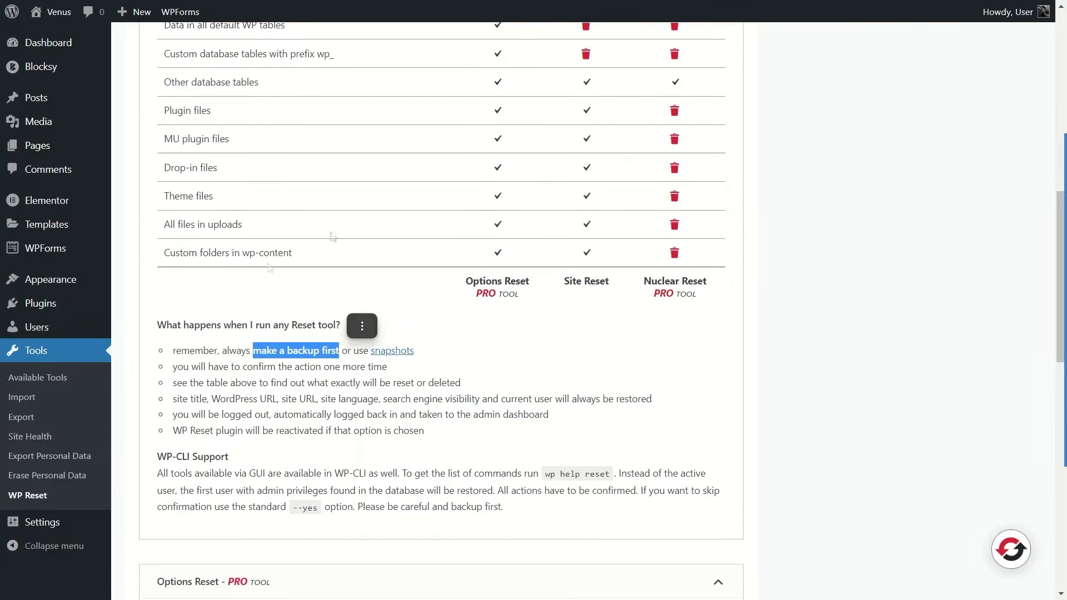
left_click(260, 315)
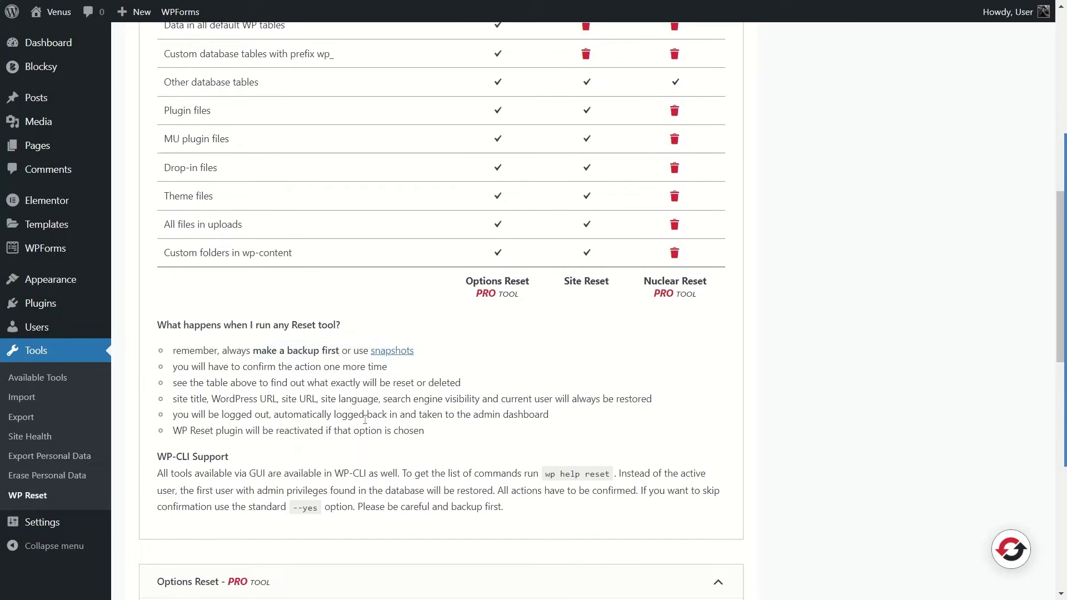
left_click_drag(173, 367, 388, 368)
left_click_drag(173, 383, 466, 391)
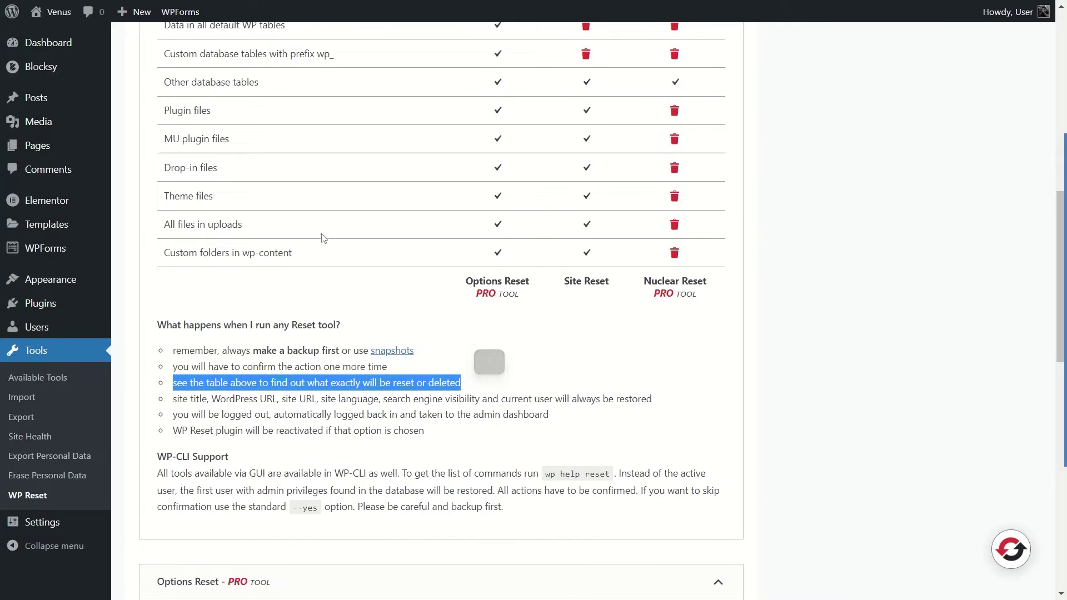
scroll(489, 389, "up", 6)
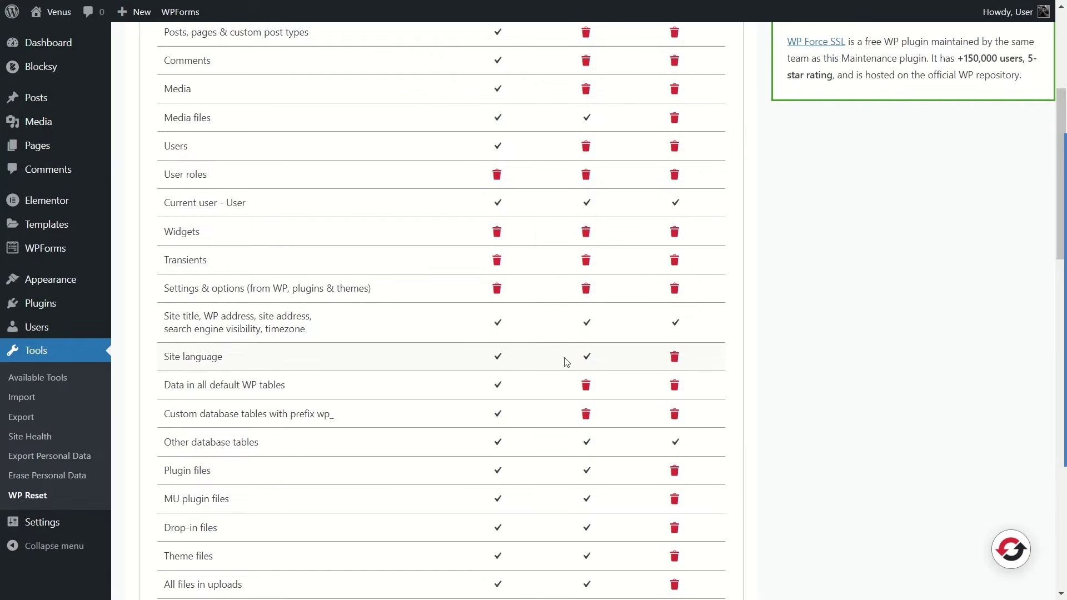
scroll(564, 362, "down", 6)
scroll(567, 360, "down", 2)
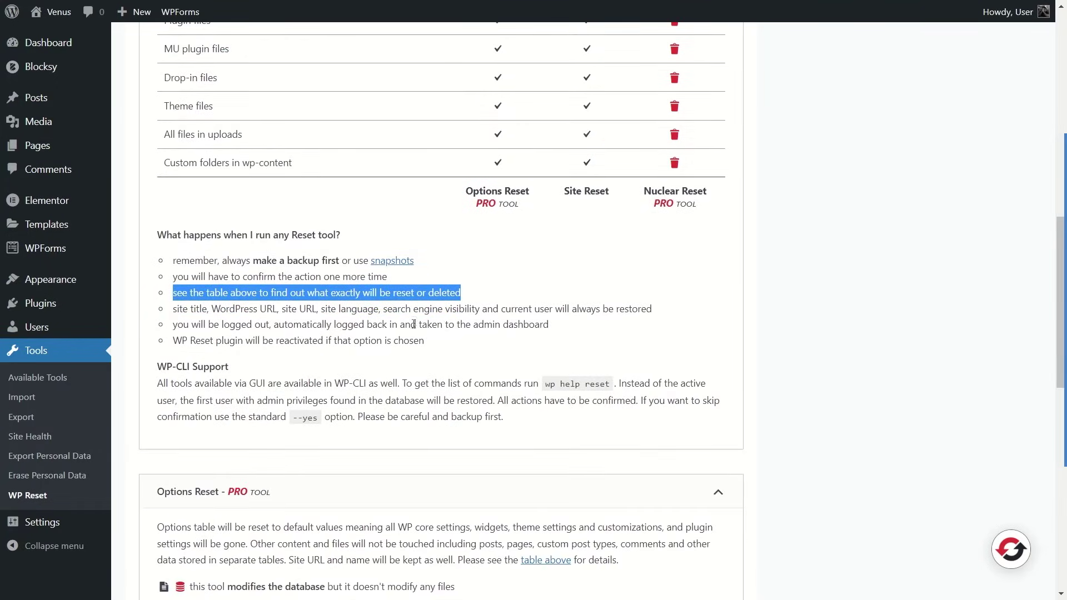
left_click_drag(170, 315, 664, 315)
left_click(665, 314)
left_click_drag(174, 325, 538, 328)
left_click(237, 342)
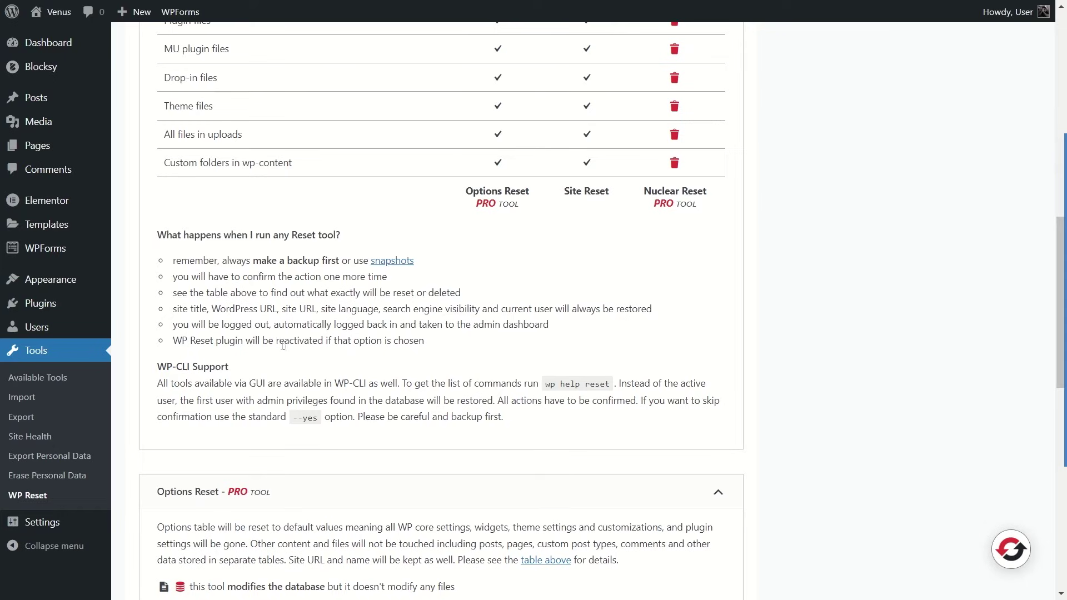
scroll(411, 367, "down", 1)
scroll(367, 406, "up", 1)
scroll(380, 287, "down", 5)
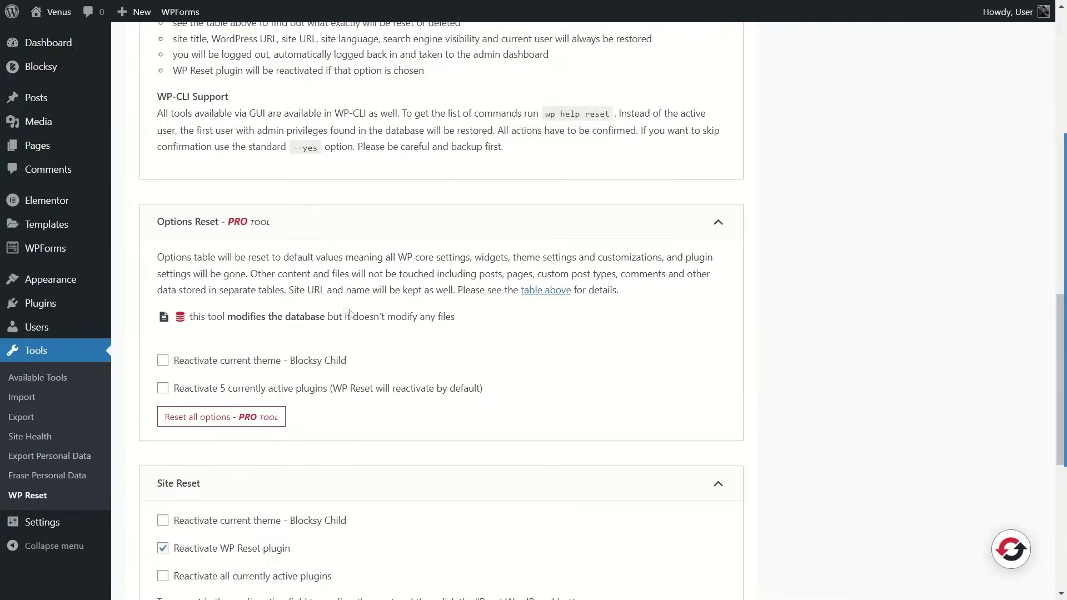
scroll(368, 303, "down", 6)
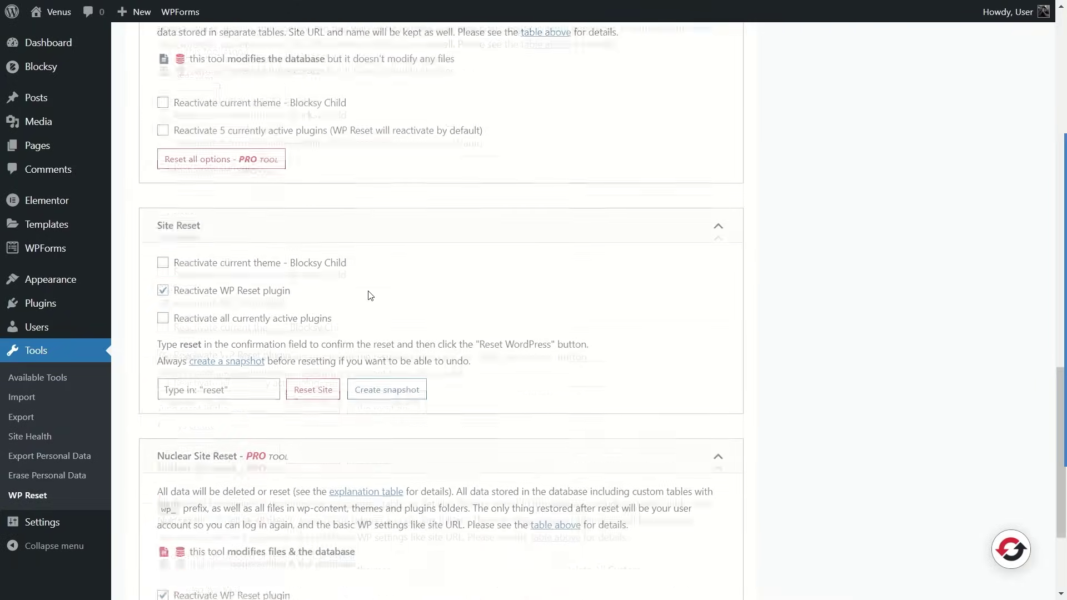
left_click_drag(154, 117, 213, 129)
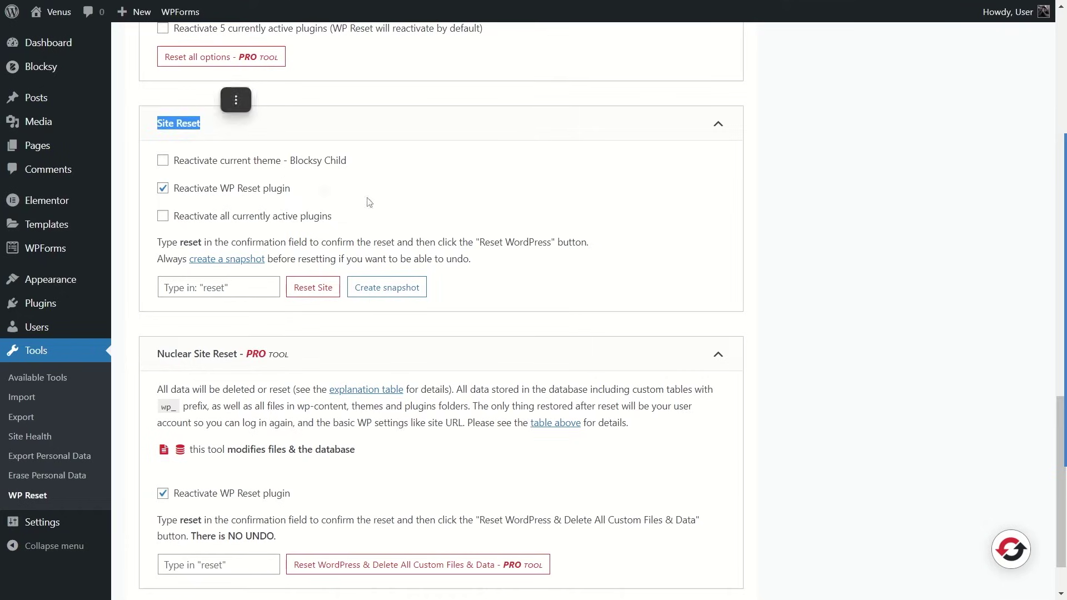
left_click(246, 121)
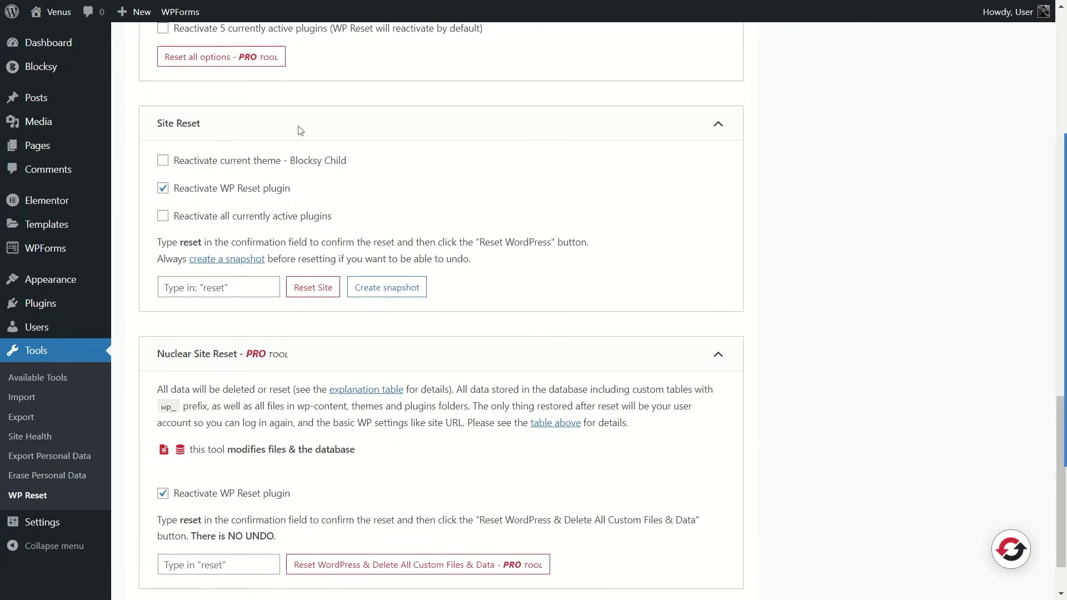
Enable 'Reactivate current theme - Blocksy Child' in the Site Reset options
left_click(162, 162)
left_click(162, 161)
left_click(162, 161)
left_click(162, 160)
left_click(163, 161)
Enter 'reset' as the confirmation word and start the site reset
left_click(209, 288)
type("reset")
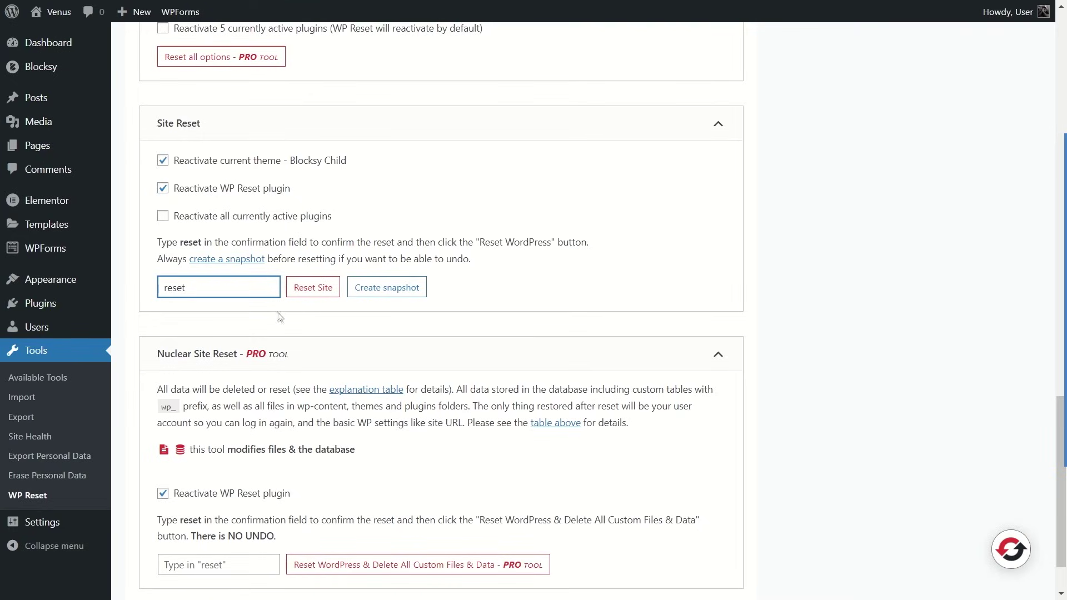
left_click(310, 295)
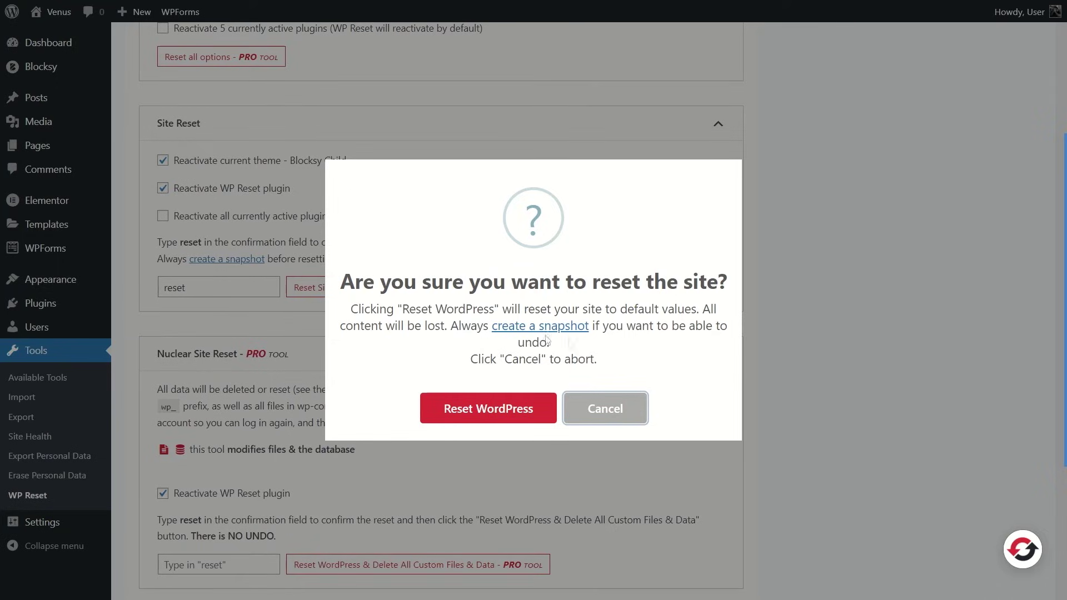
Confirm 'Reset WordPress' in the 'Are you sure' dialog to reset the site to defaults
left_click(487, 417)
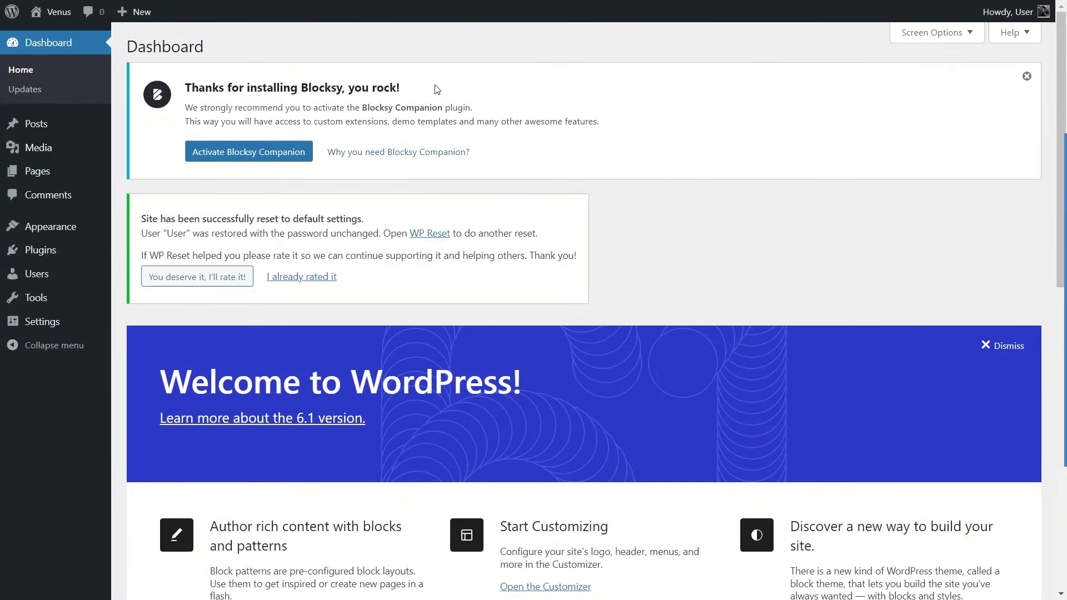
View the reset front end showing only the Hello world! post, then return to Dashboard
mouse_move(49, 11)
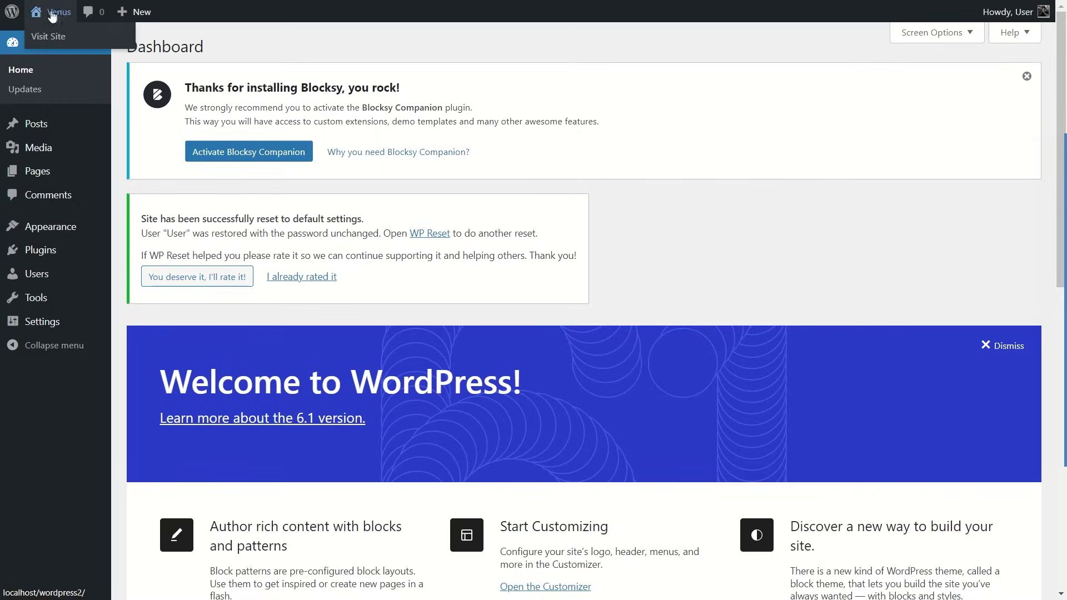
left_click(48, 39)
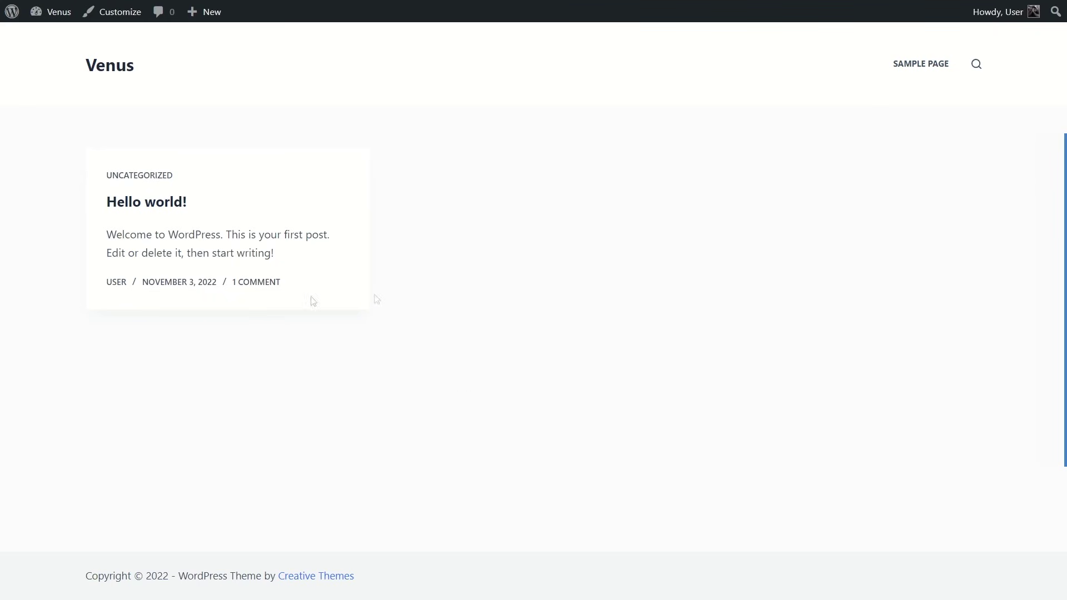
mouse_move(49, 12)
left_click(63, 37)
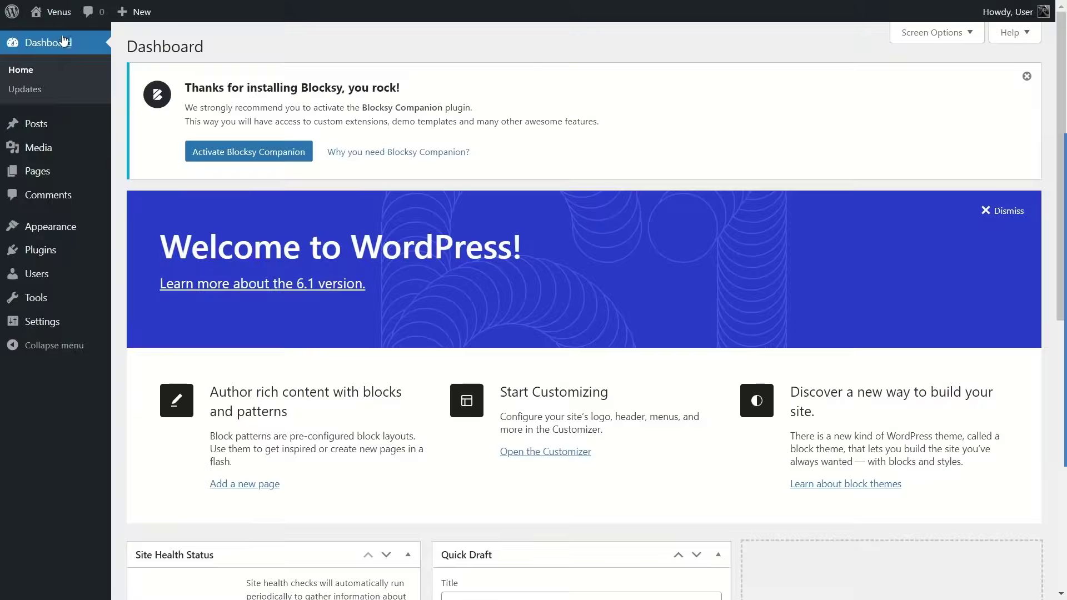
Check the remaining posts and pages, then confirm Blocksy Child is still the active theme
left_click(64, 127)
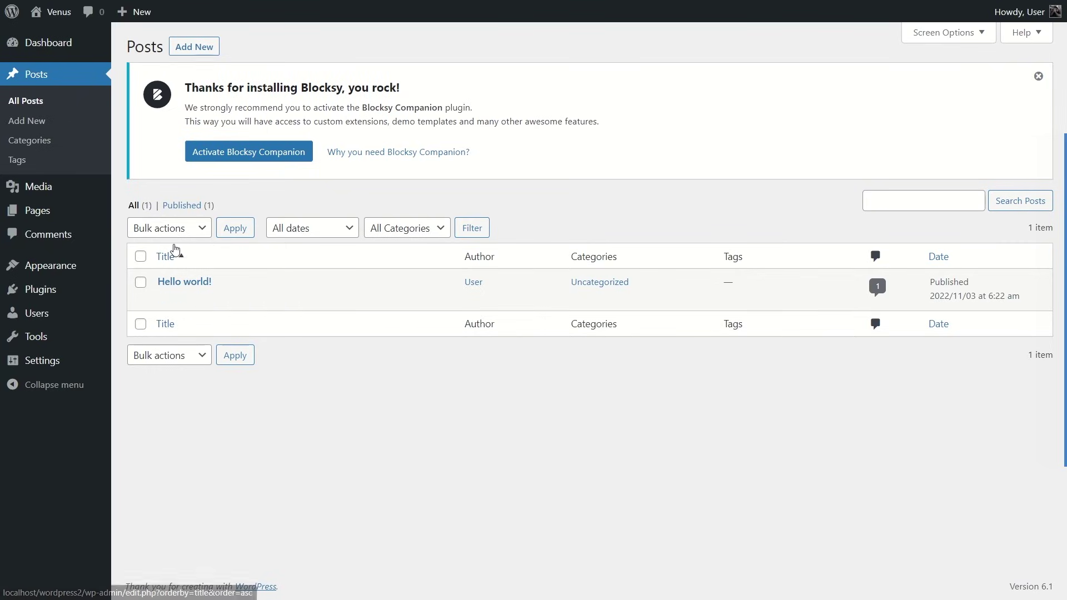
left_click(65, 211)
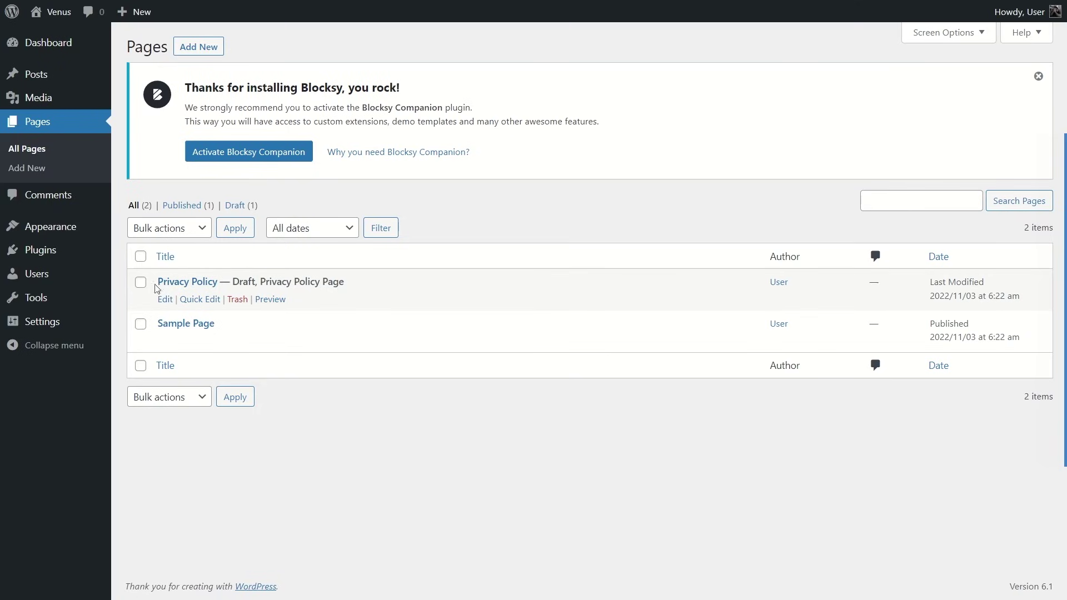
left_click(61, 232)
mouse_move(290, 297)
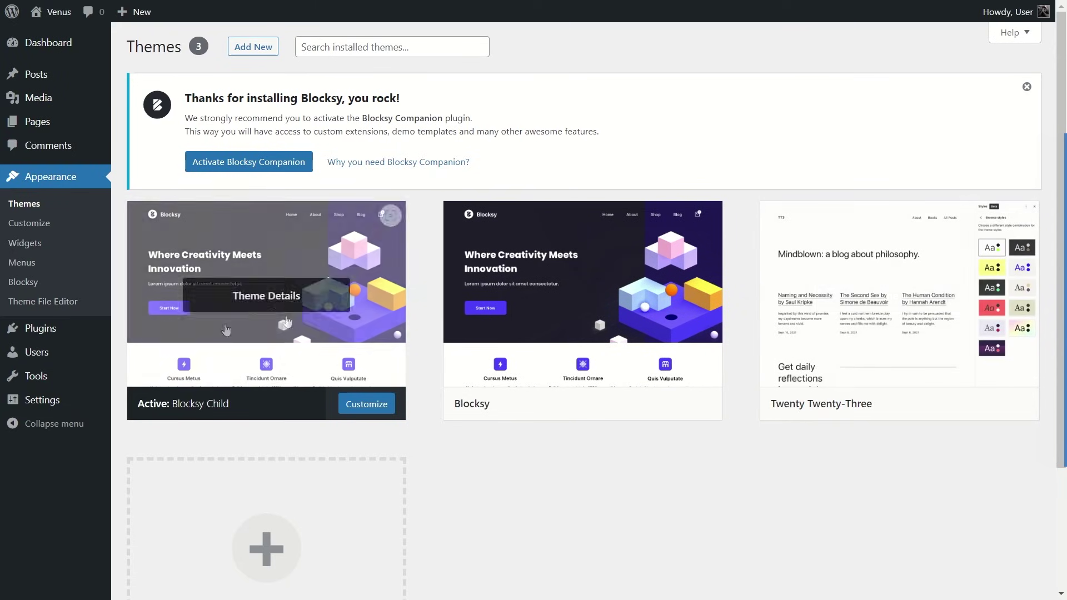
Confirm WP Reset is the only active plugin of five, then go back to Dashboard
left_click(85, 335)
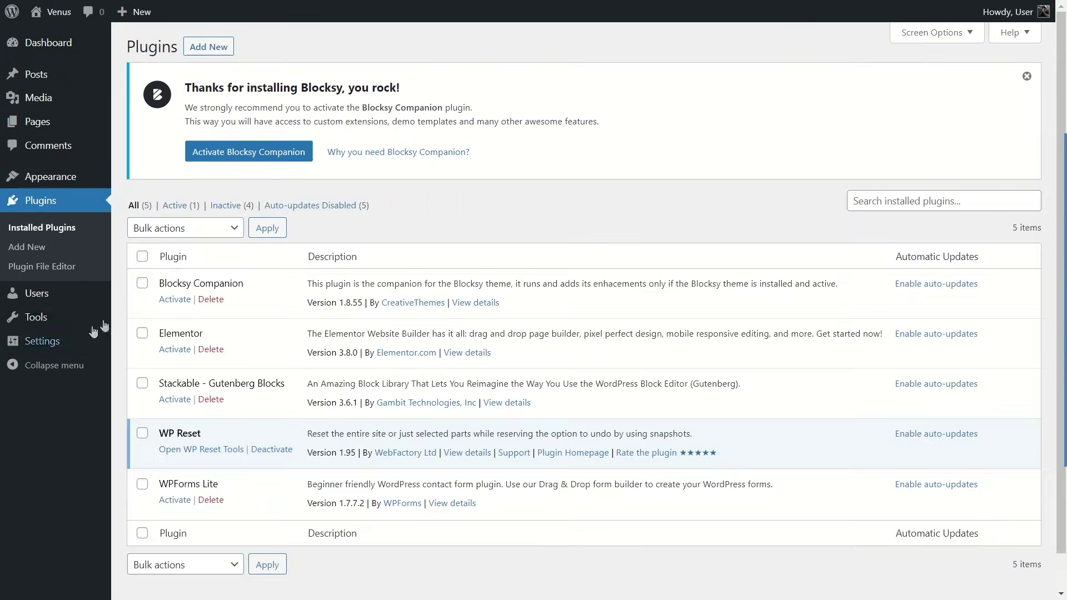
scroll(215, 325, "down", 1)
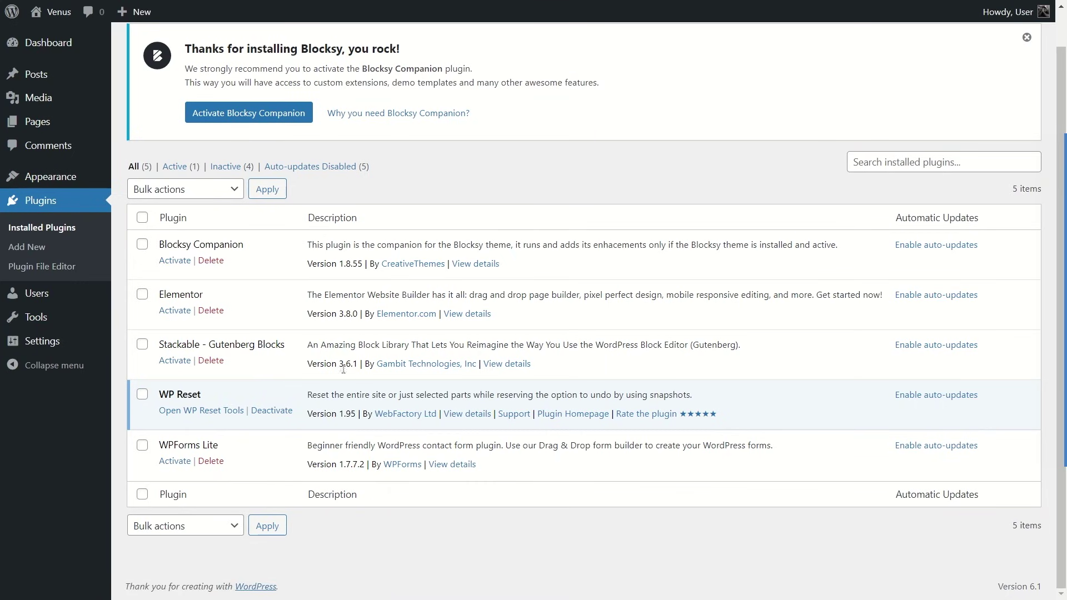
scroll(334, 376, "up", 2)
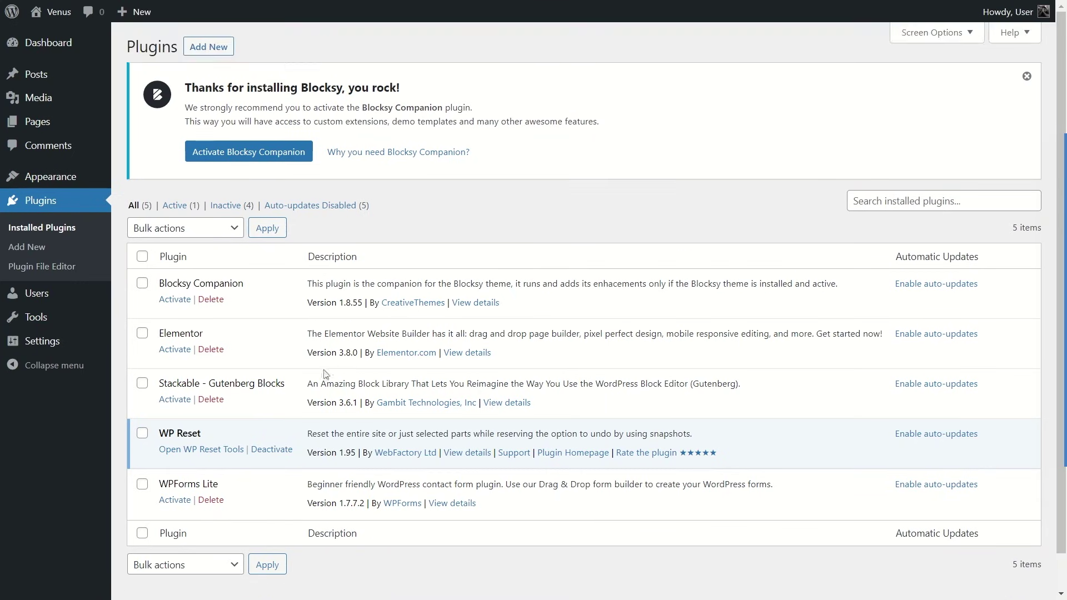
left_click(67, 51)
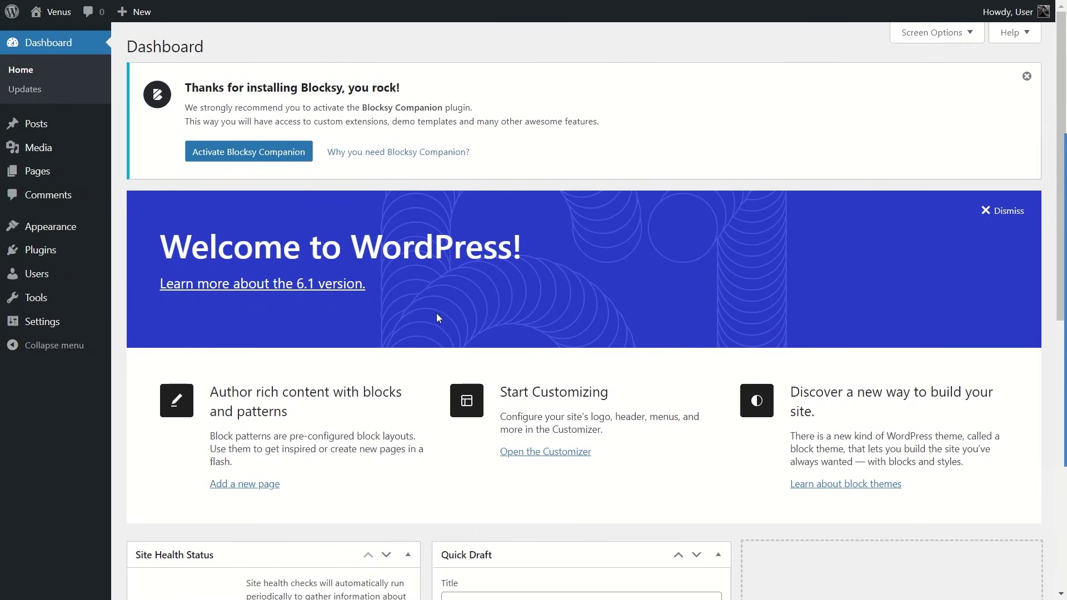